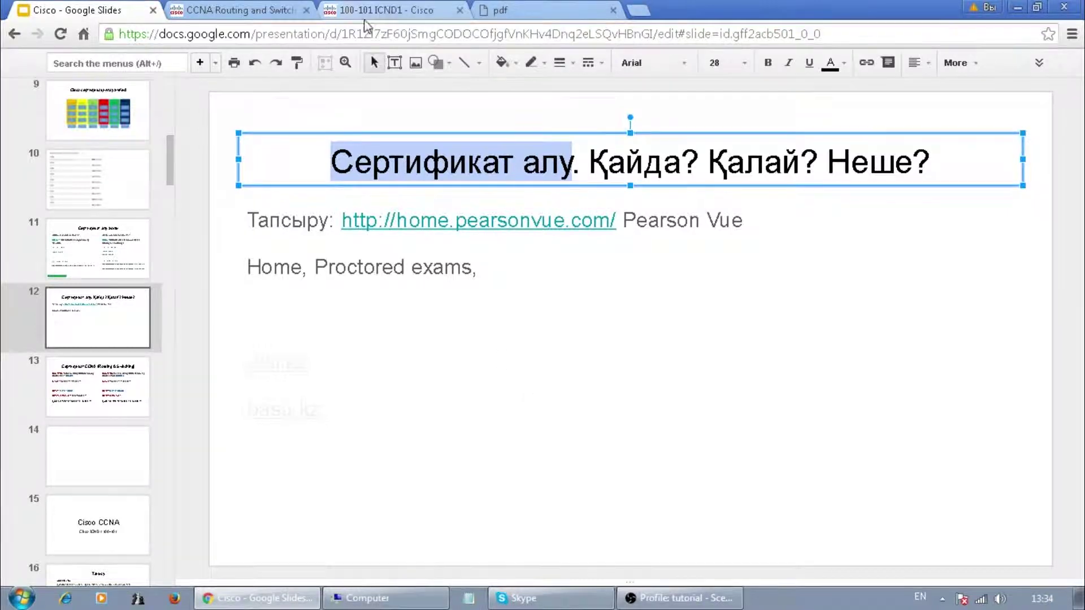
- Switch to the 100-101 ICND1 Cisco exam page tab
left_click(390, 9)
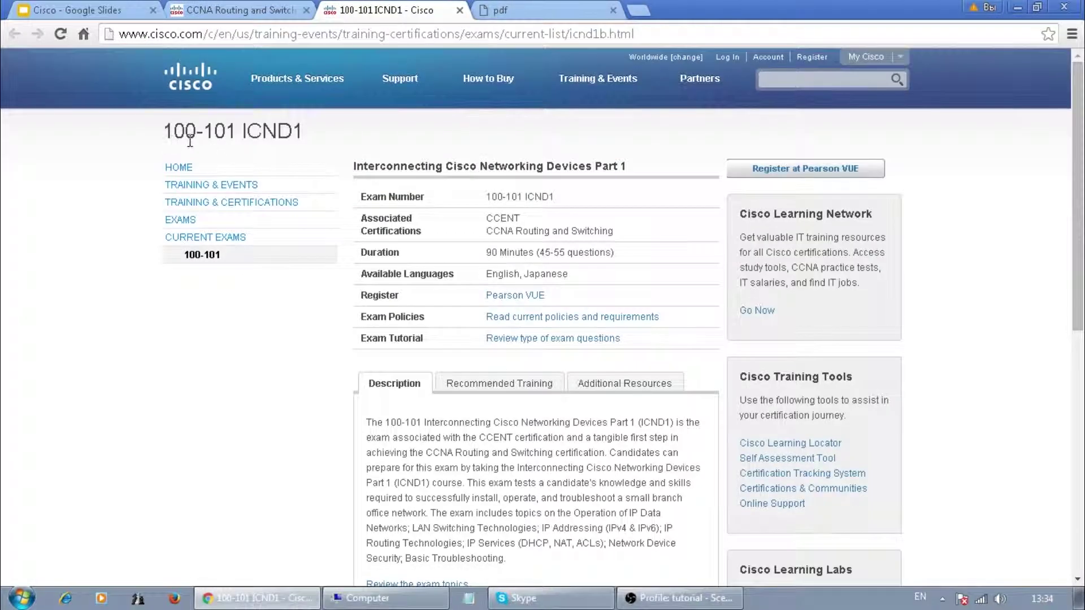
left_click(242, 10)
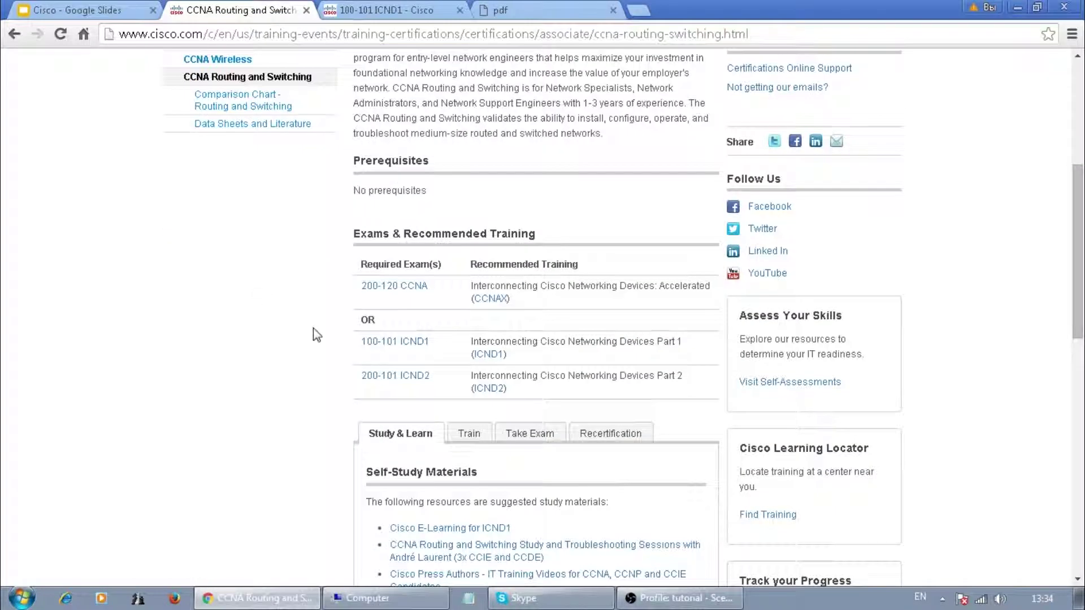
scroll(316, 334, "up", 4)
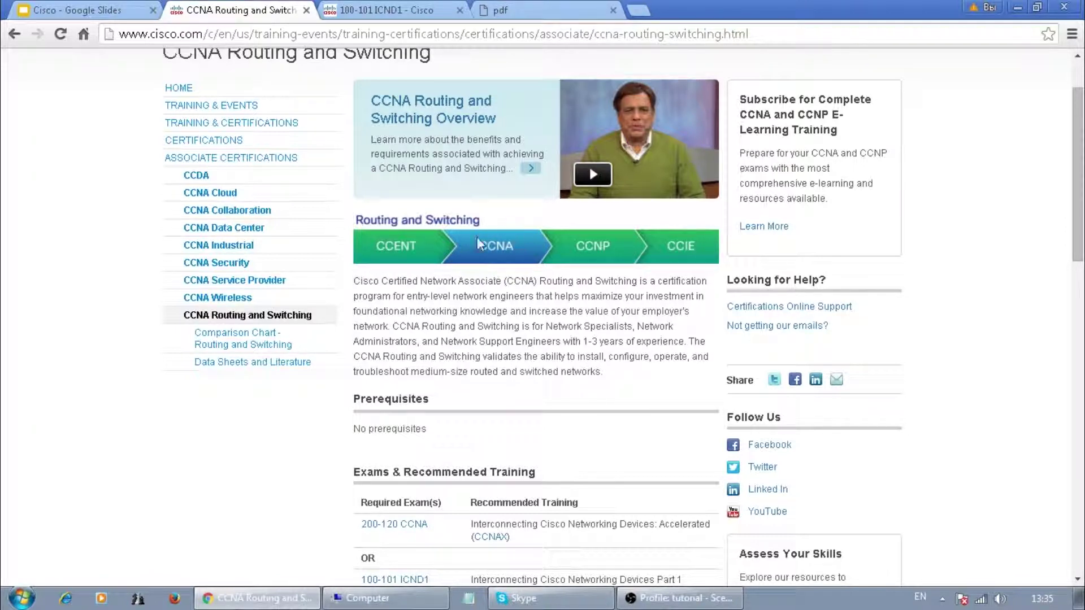
scroll(502, 233, "down", 3)
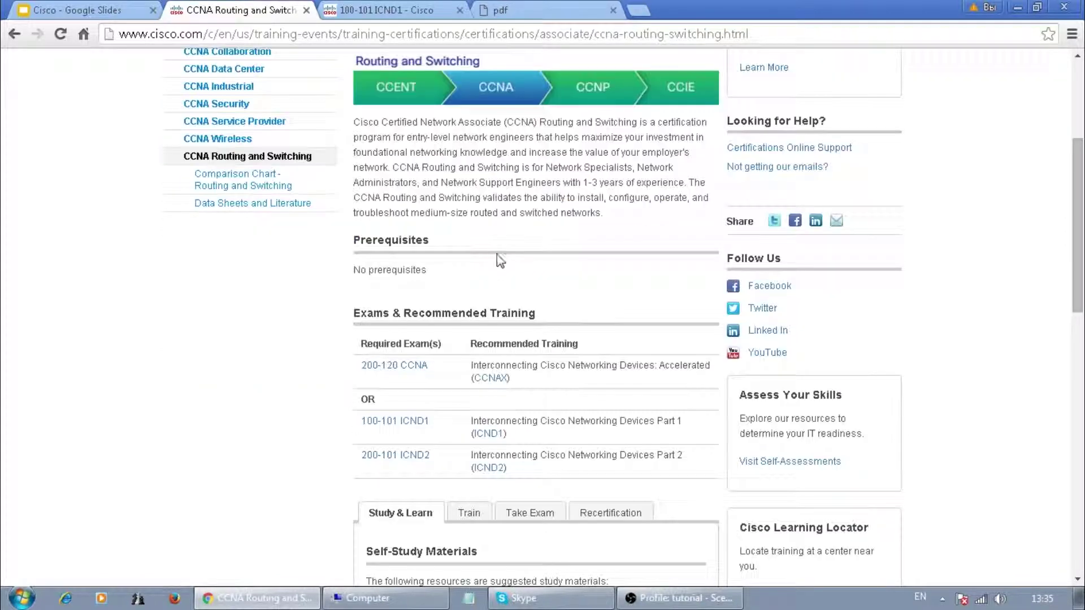
scroll(320, 359, "down", 2)
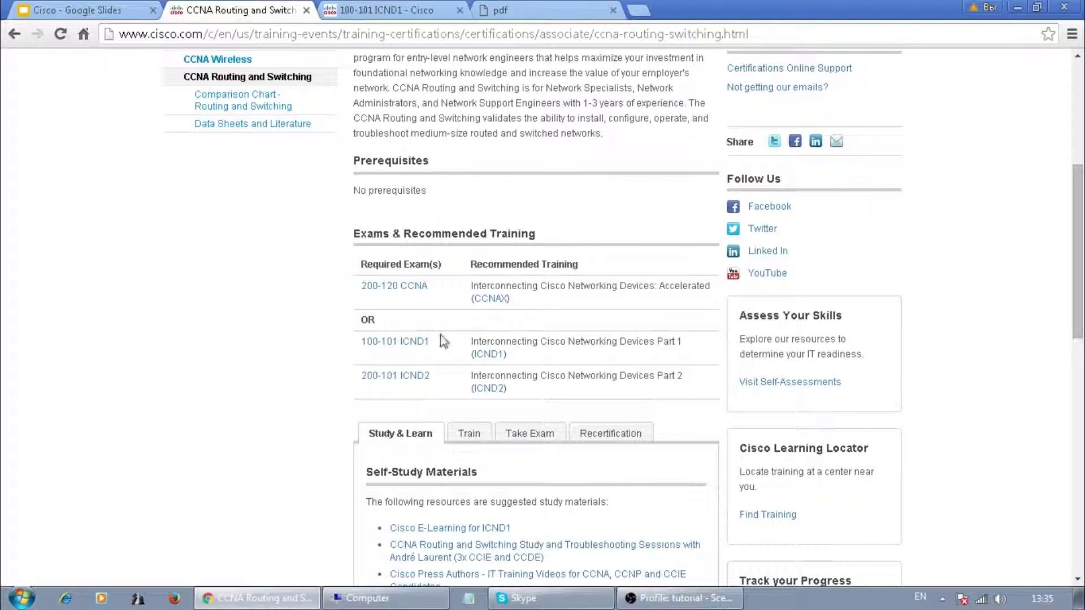
scroll(434, 332, "up", 2)
scroll(434, 332, "up", 3)
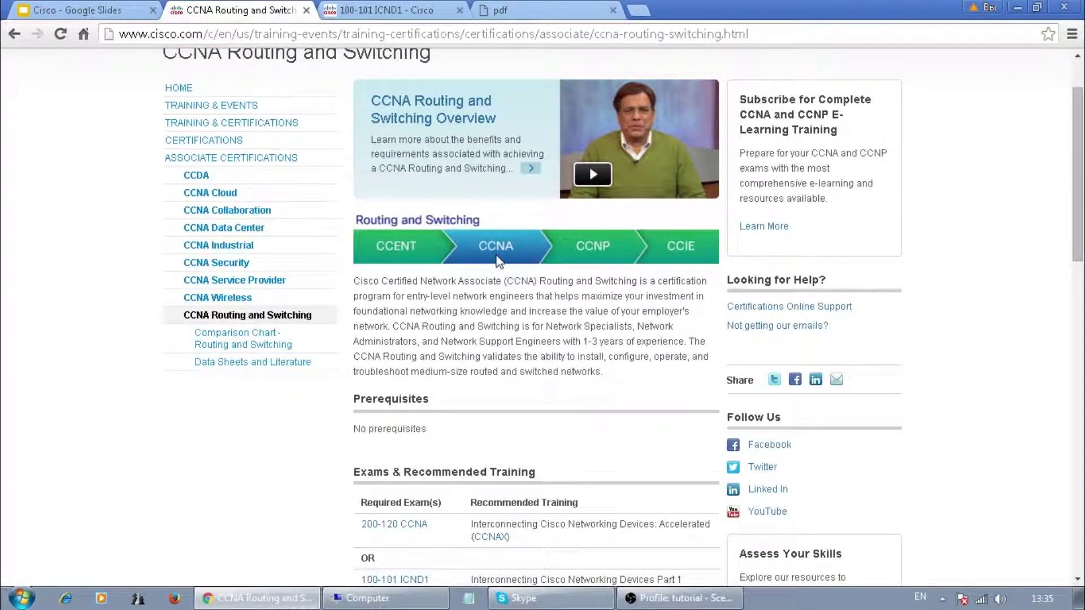
scroll(493, 261, "down", 3)
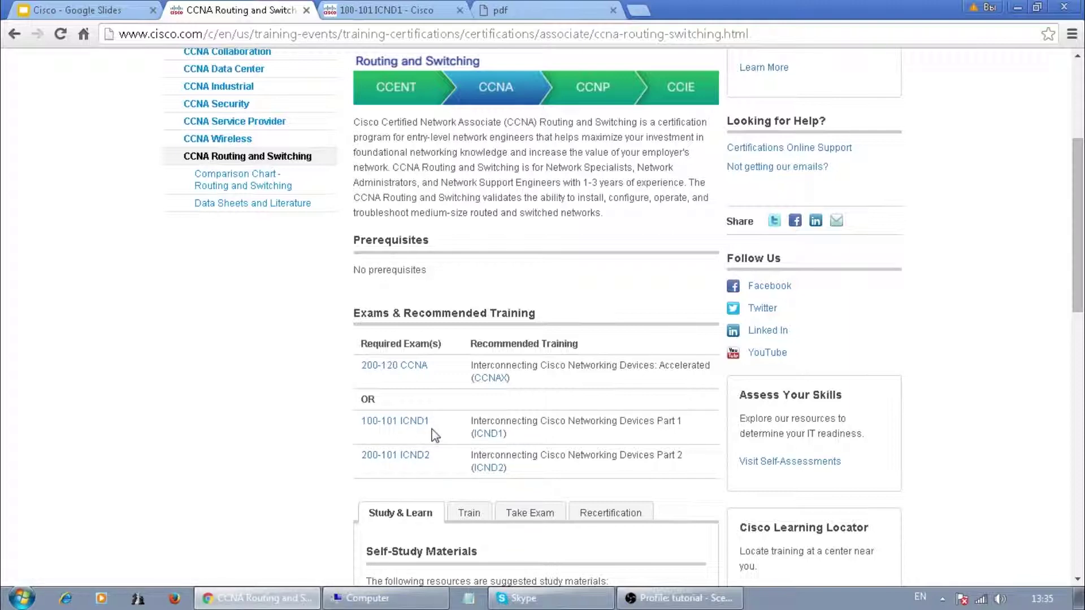
left_click(390, 10)
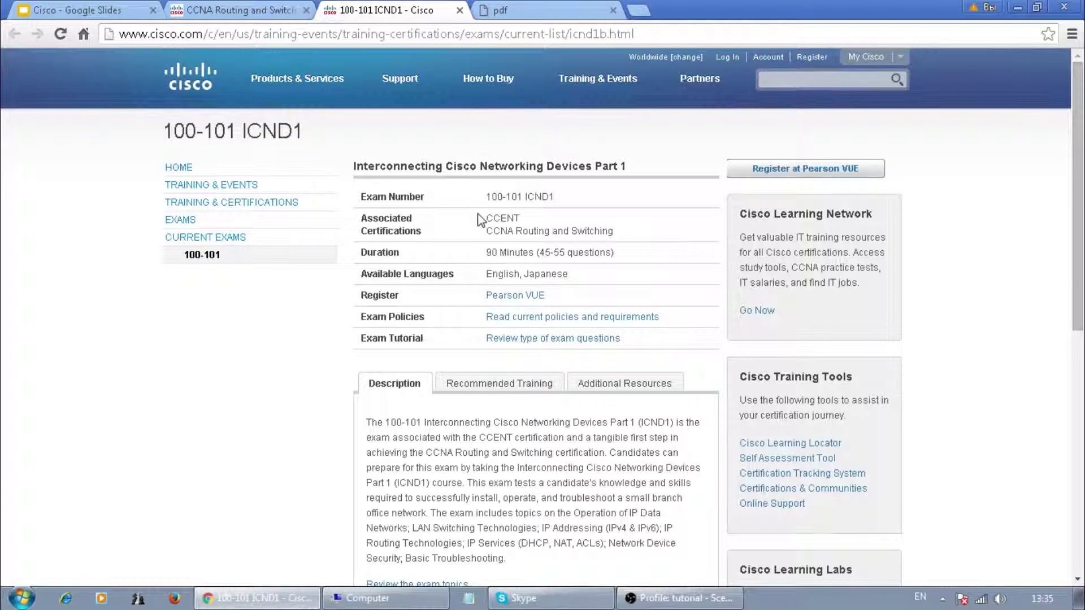
- Highlight the exam's duration, question count and available languages on the ICND1 page
left_click_drag(491, 250, 604, 249)
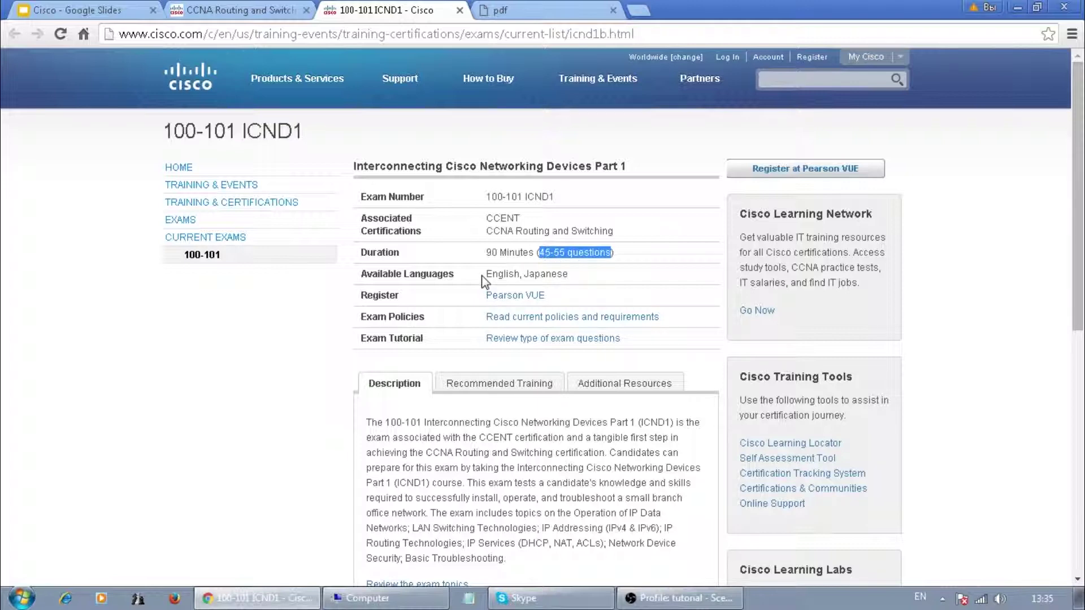
left_click_drag(485, 274, 562, 274)
left_click(362, 295)
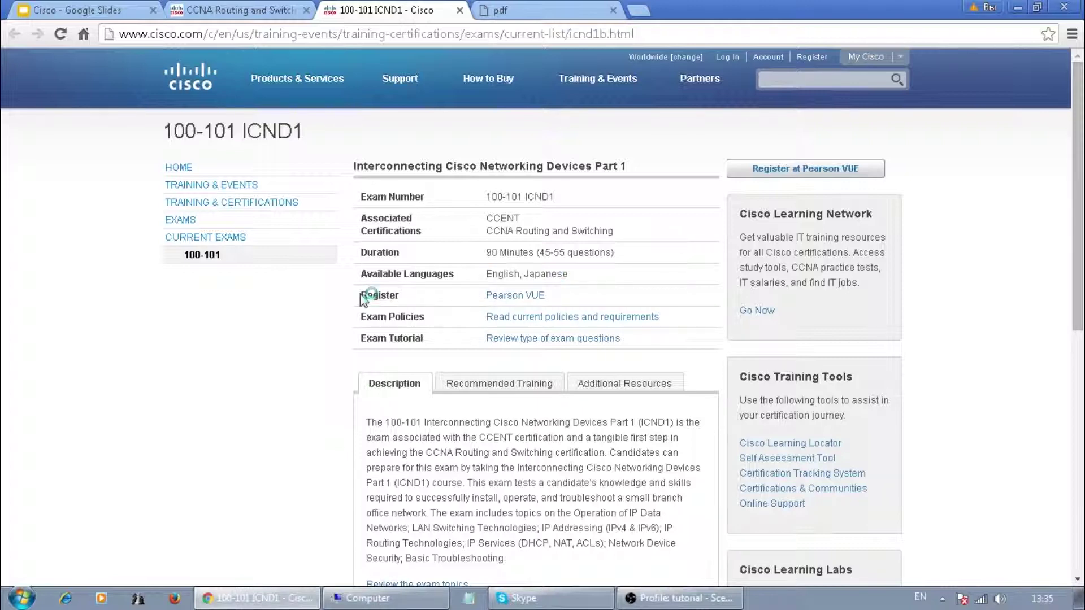
- Open the Pearson VUE registration link from the Register row in a new tab
left_click_drag(480, 294, 556, 294)
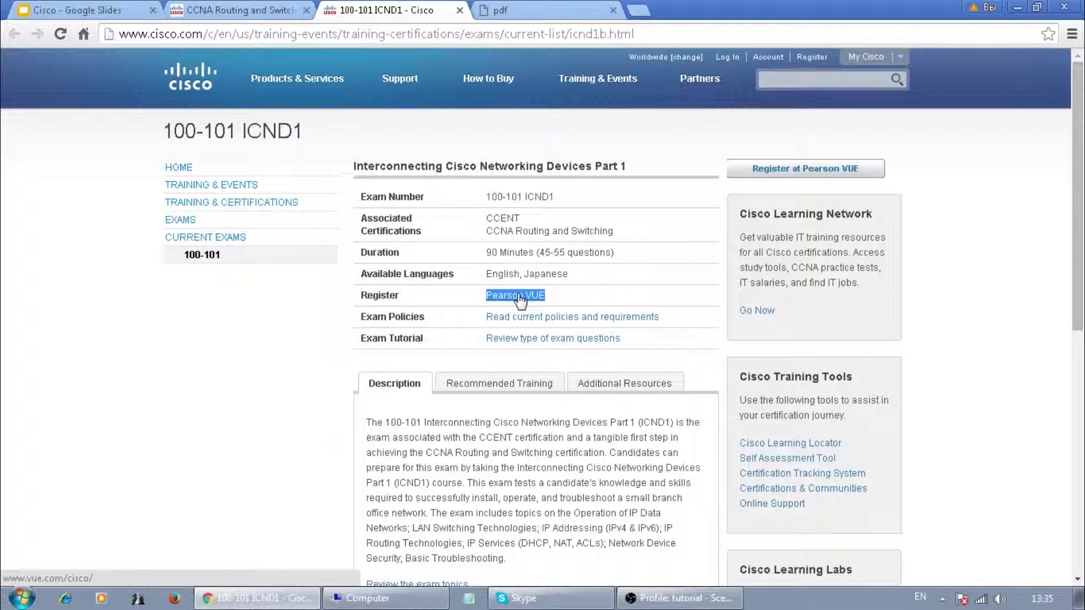
right_click(516, 300)
left_click(540, 302)
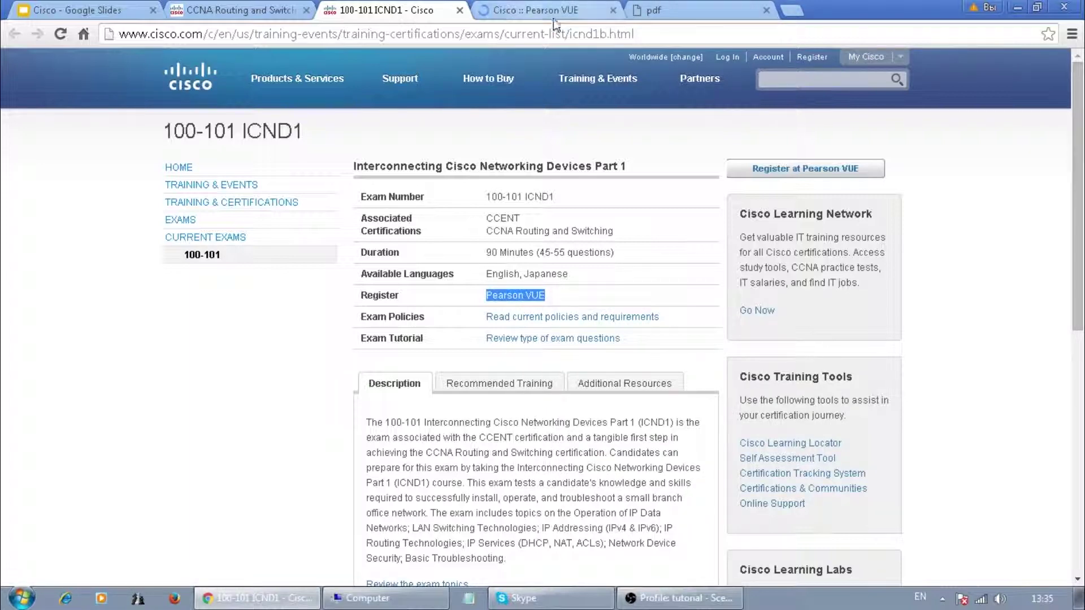
- Switch to the Pearson VUE Cisco page, glancing back at the ICND1 exam tab
left_click(553, 17)
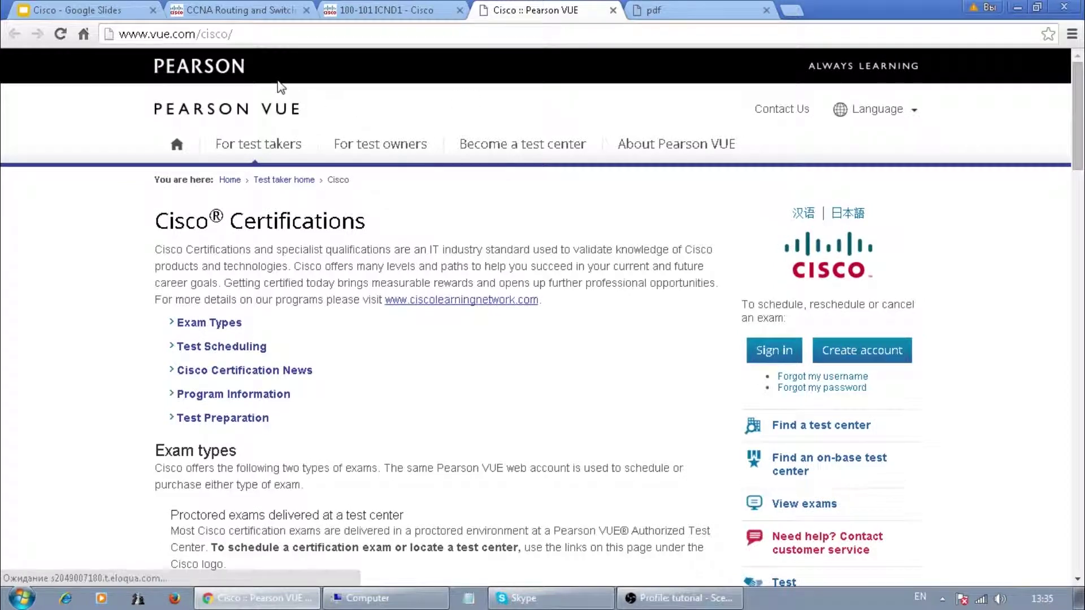
left_click(385, 11)
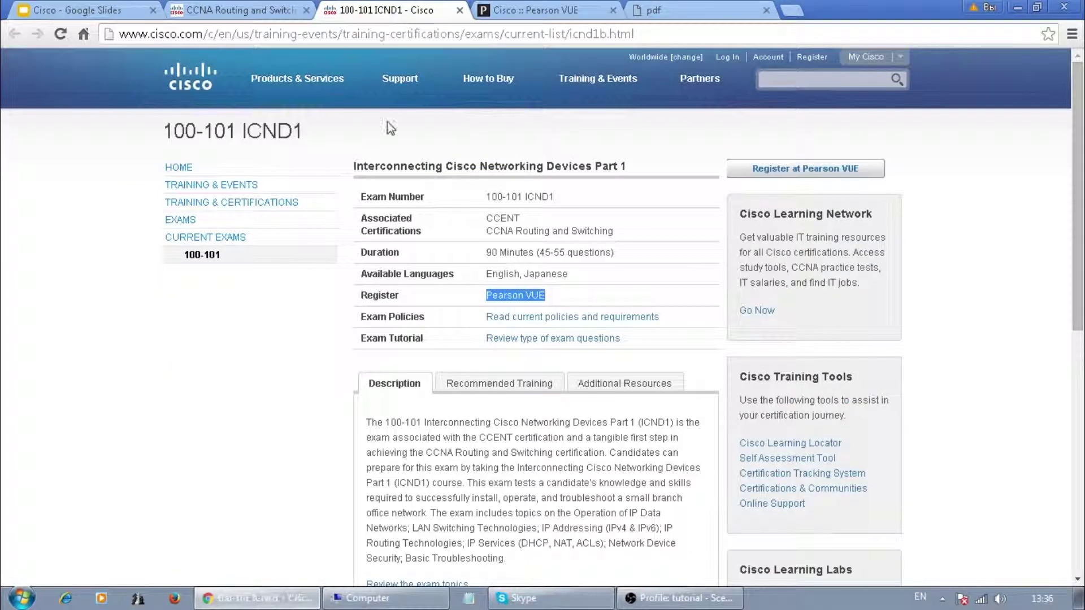
left_click(551, 12)
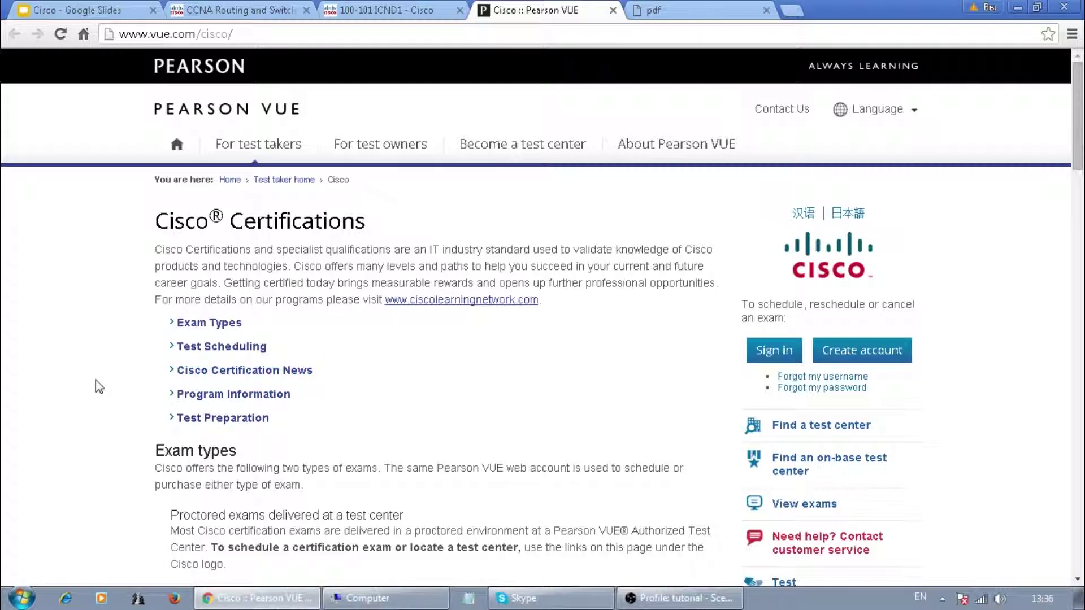
- Scroll the Cisco Certifications page and open, then close, the site language list
scroll(101, 346, "down", 2)
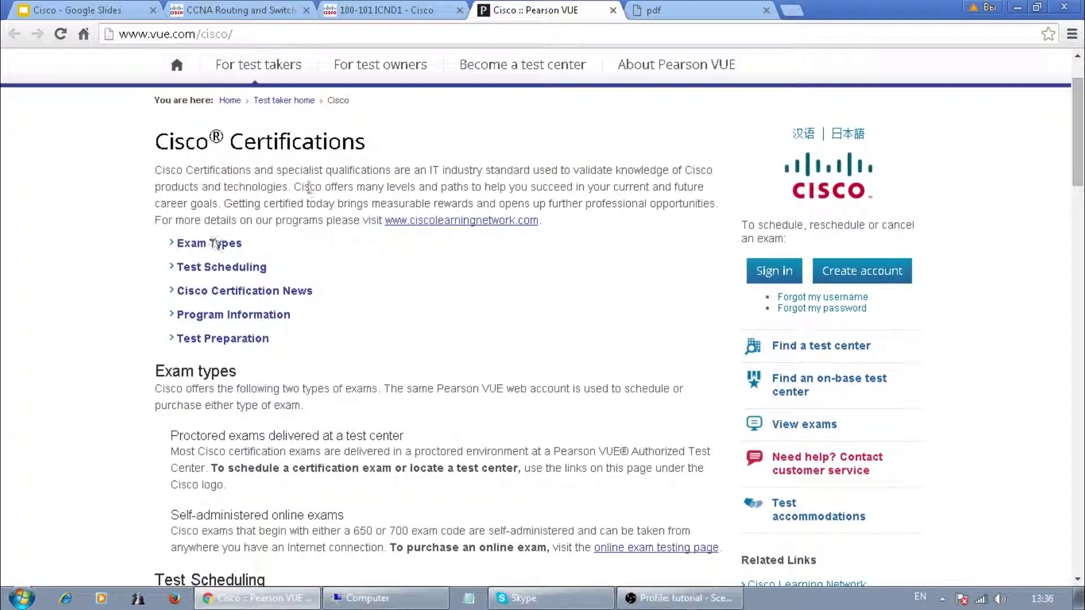
mouse_move(1077, 120)
left_mouse_down()
mouse_move(1082, 466)
mouse_move(1082, 110)
left_mouse_up()
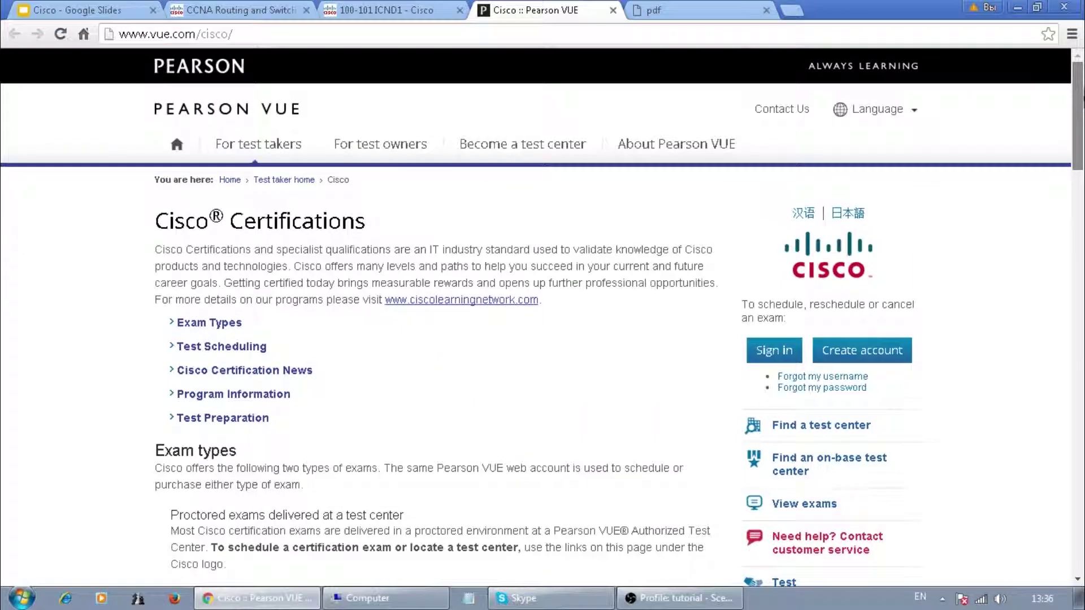
left_click(913, 117)
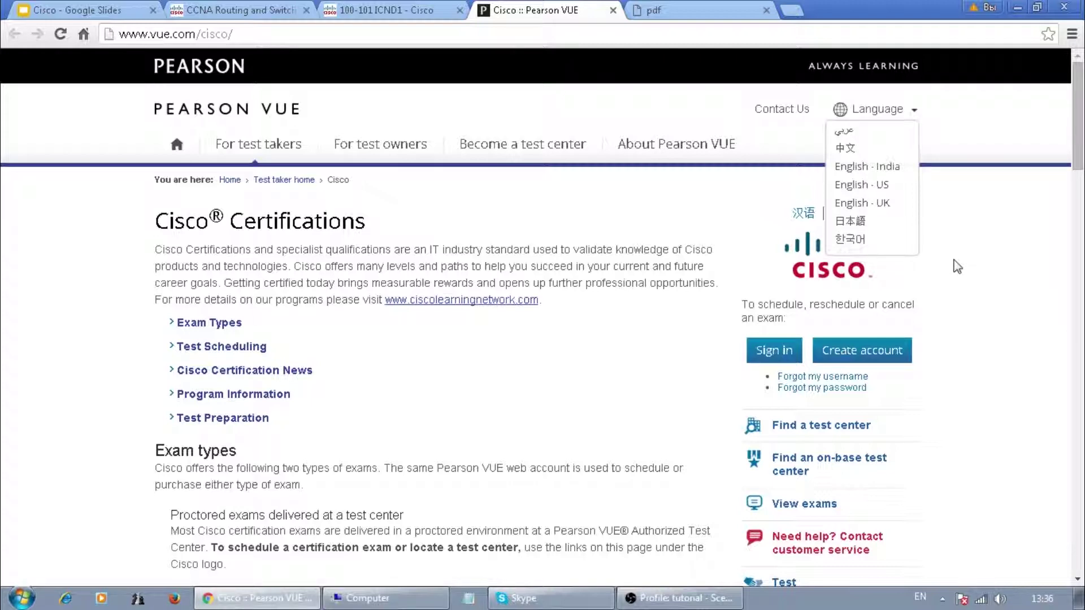
left_click(913, 110)
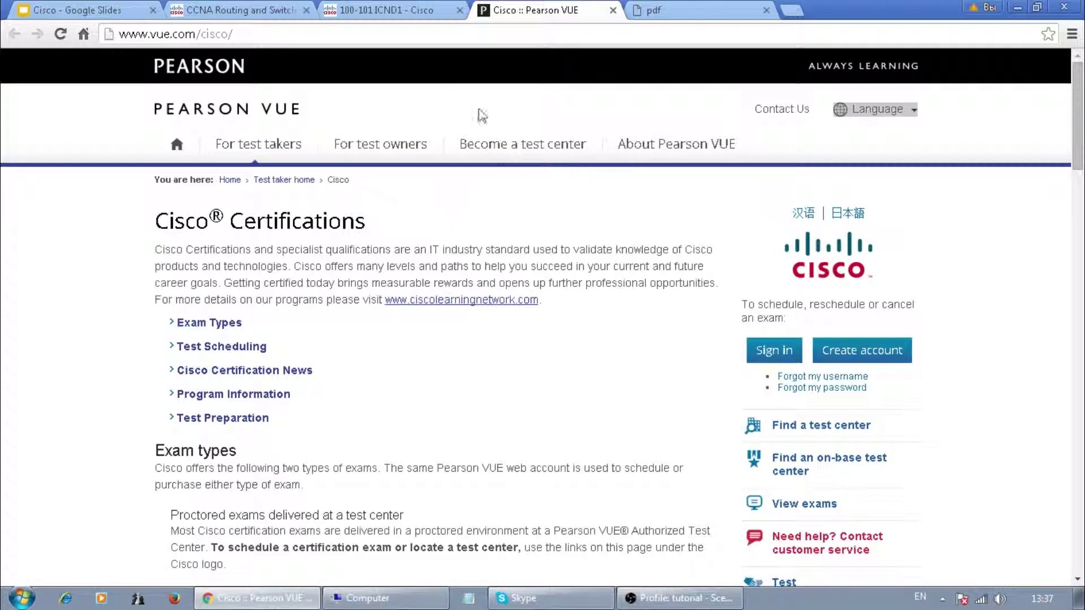
- Return to the Pearson VUE Cisco page and start creating a new web account
left_click(390, 10)
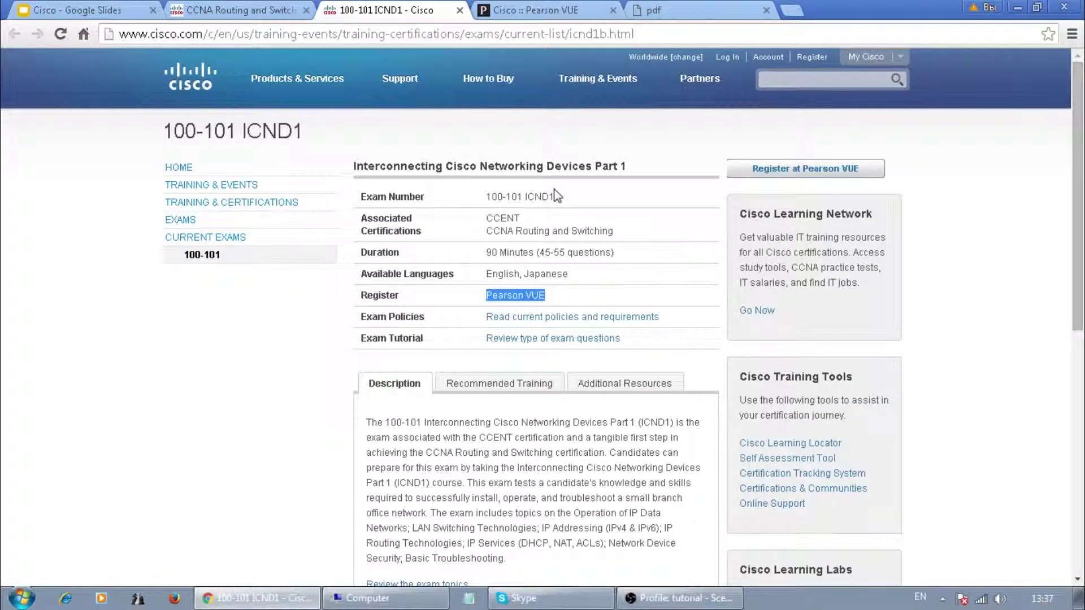
left_click(548, 11)
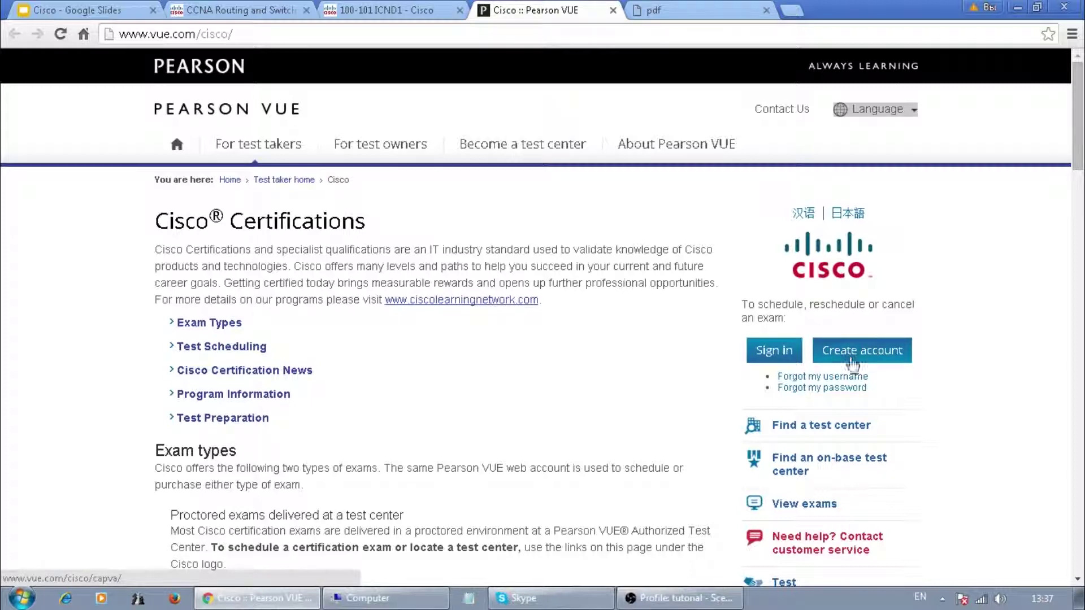
left_click(852, 352)
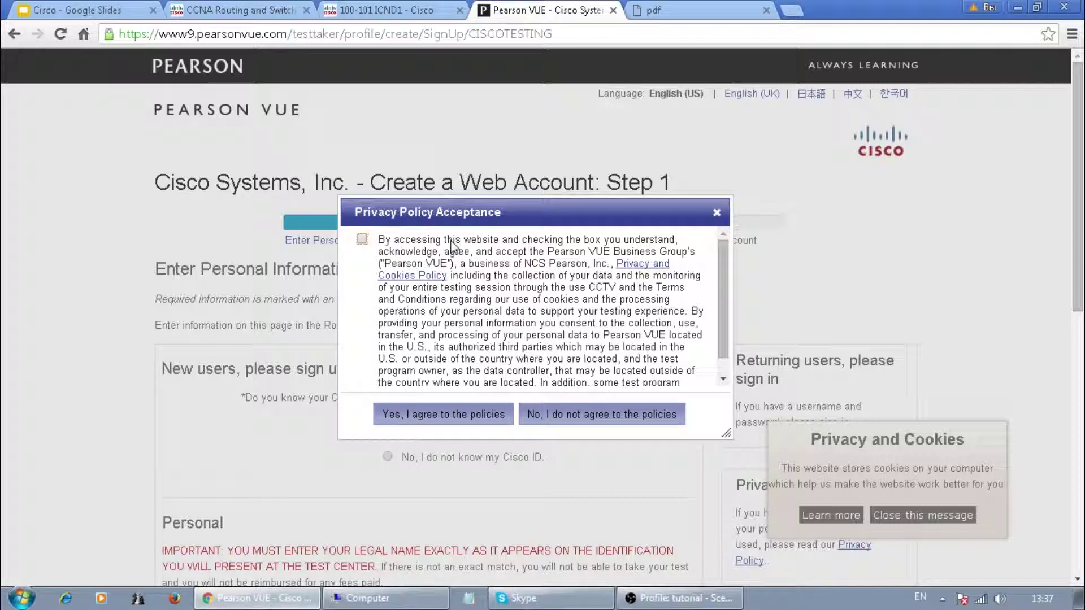
- Accept the Pearson VUE privacy policies to continue to the Step 1 form
left_click_drag(379, 241, 664, 371)
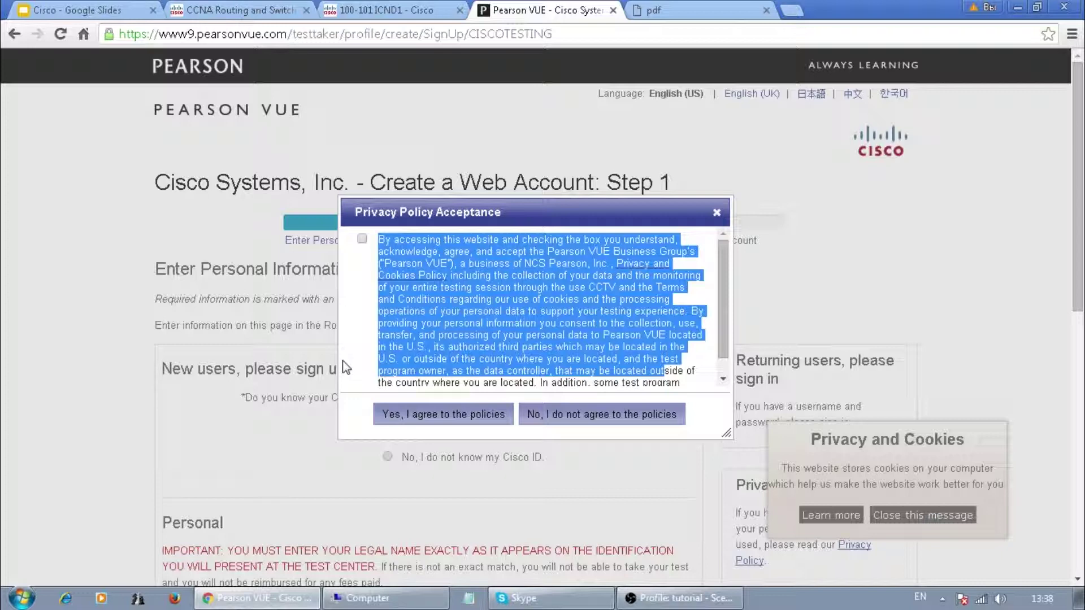
left_click(361, 239)
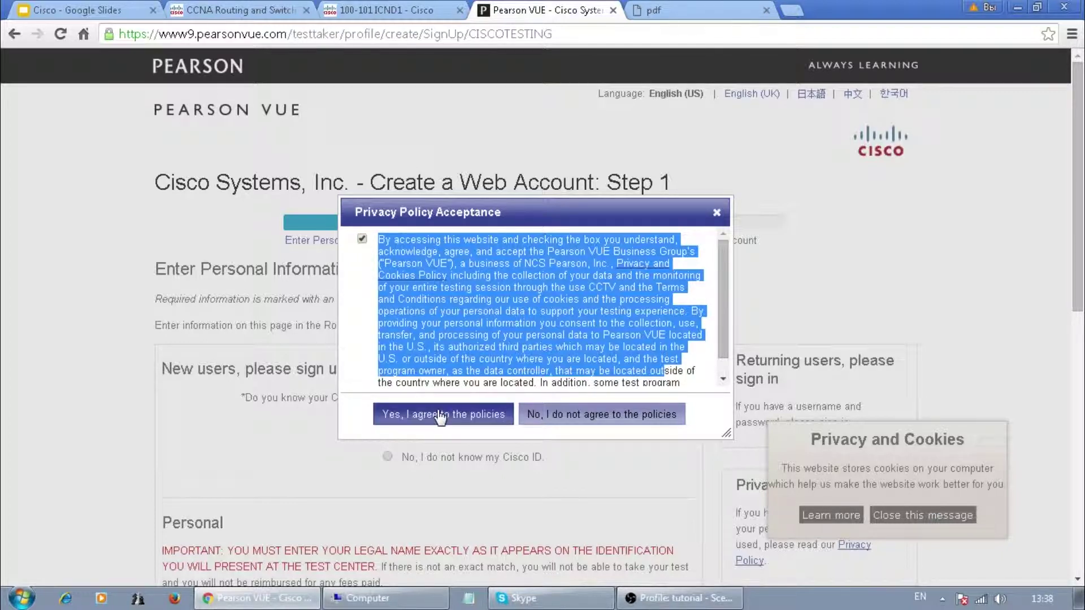
left_click(440, 416)
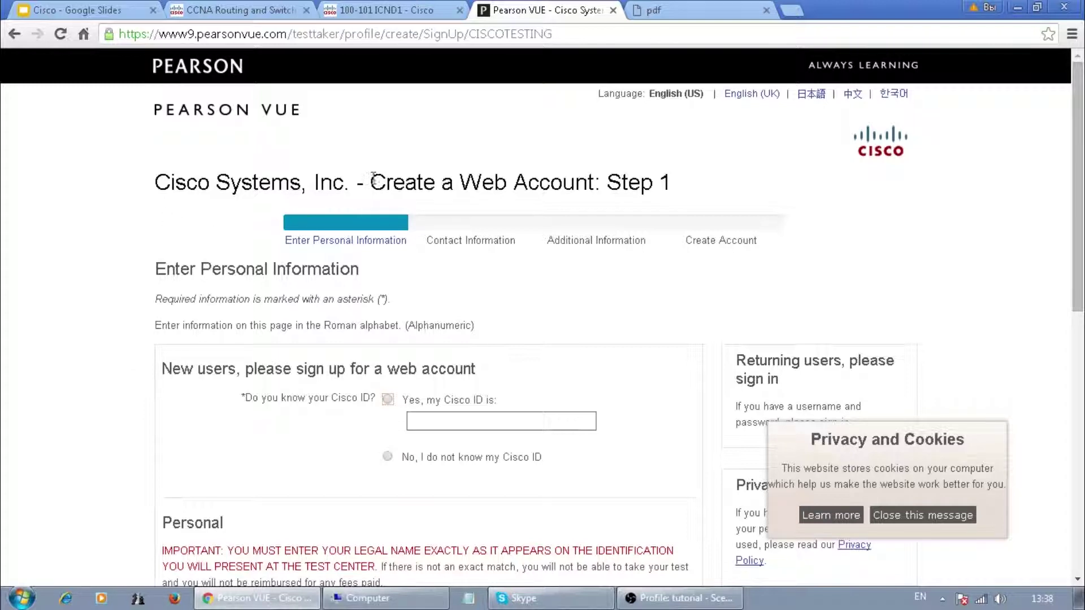
- Highlight the Step 1 headings, Roman alphabet note and the Cisco ID question
double_click(190, 182)
left_click_drag(224, 180, 601, 184)
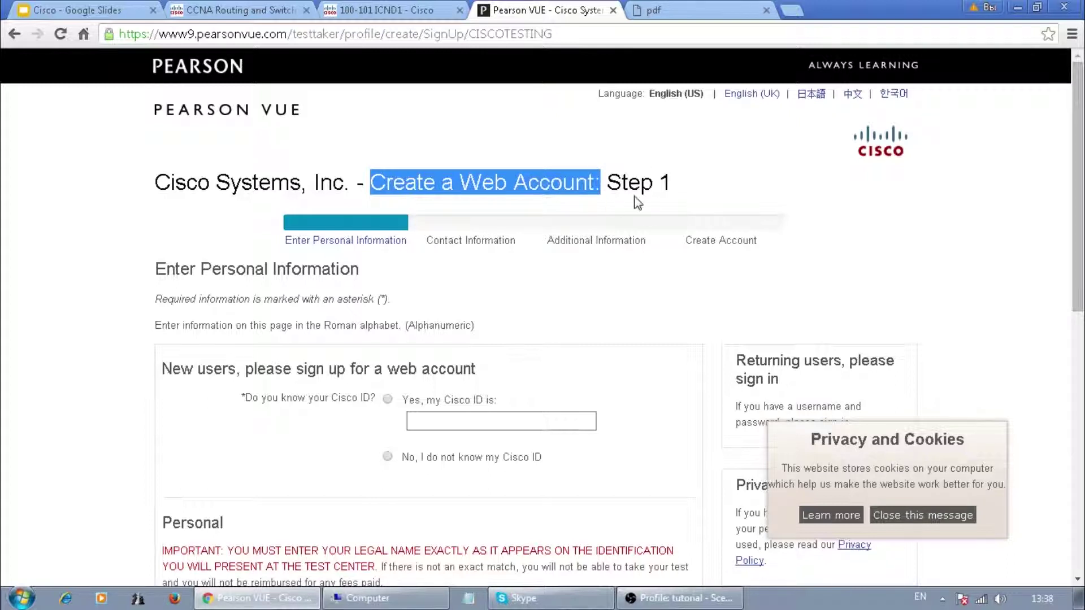
left_click_drag(156, 270, 359, 270)
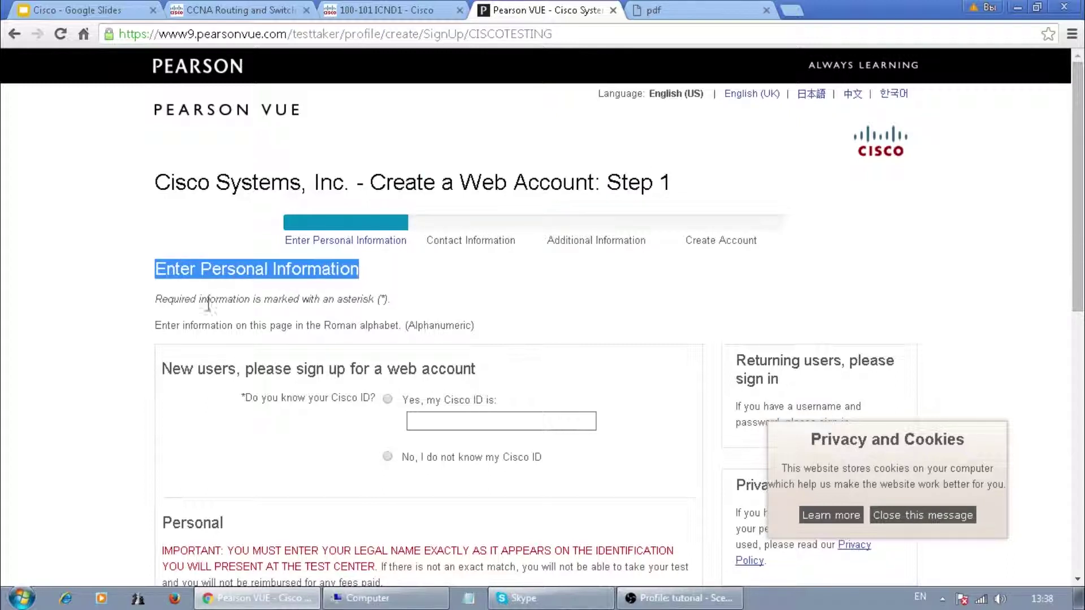
scroll(115, 332, "down", 3)
left_click_drag(162, 166, 384, 167)
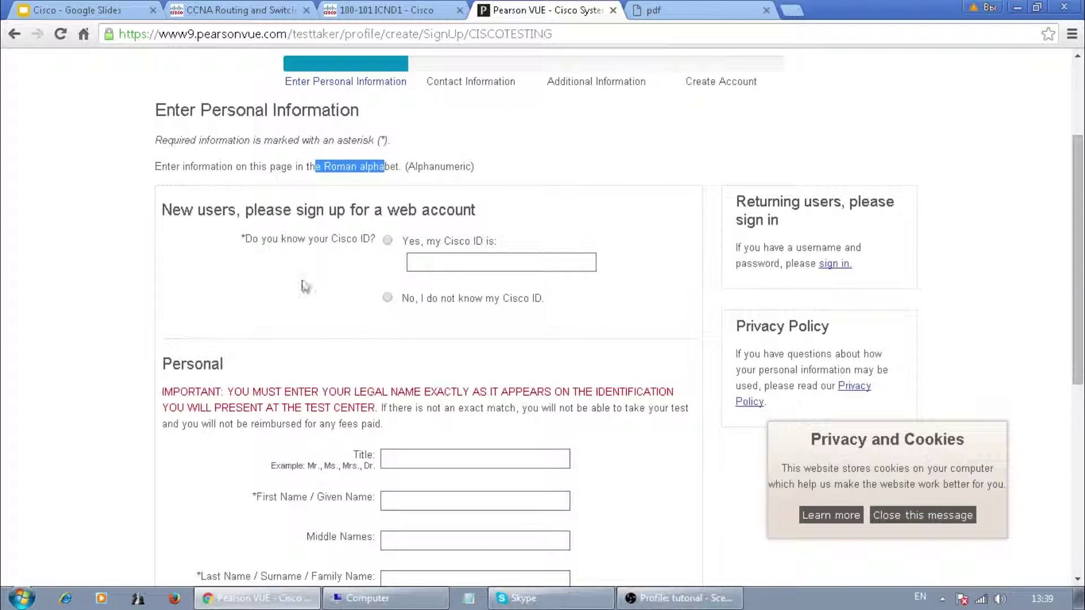
left_click_drag(172, 209, 236, 210)
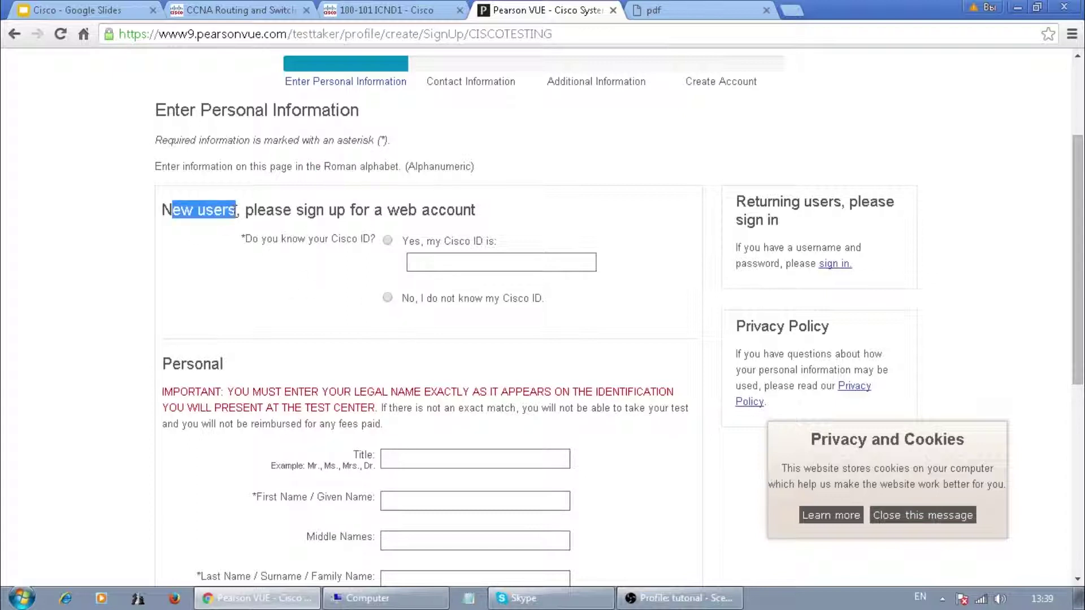
left_click_drag(312, 238, 377, 238)
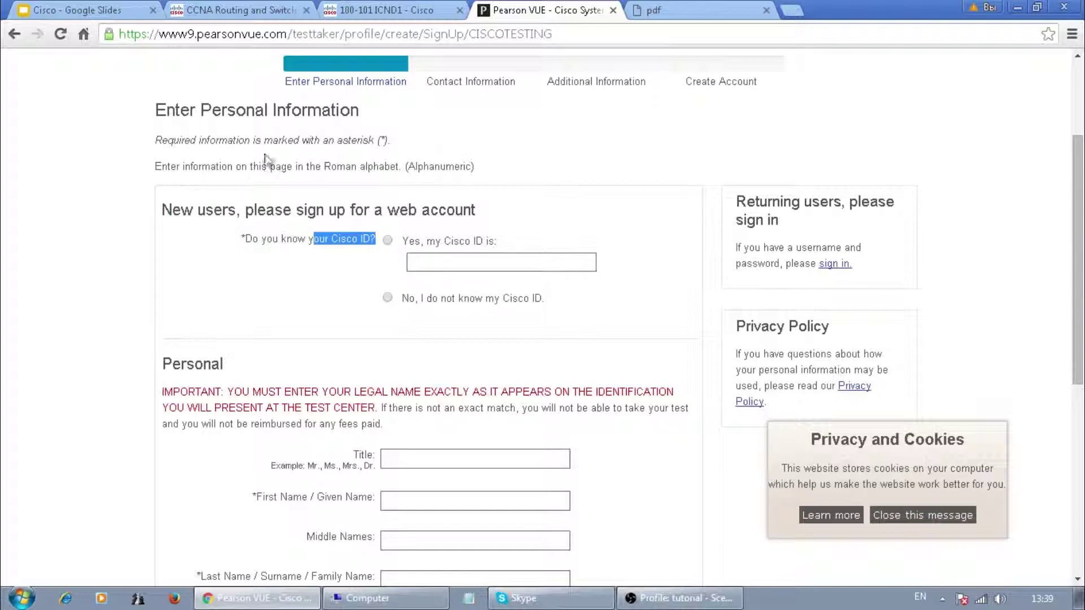
scroll(266, 161, "up", 2)
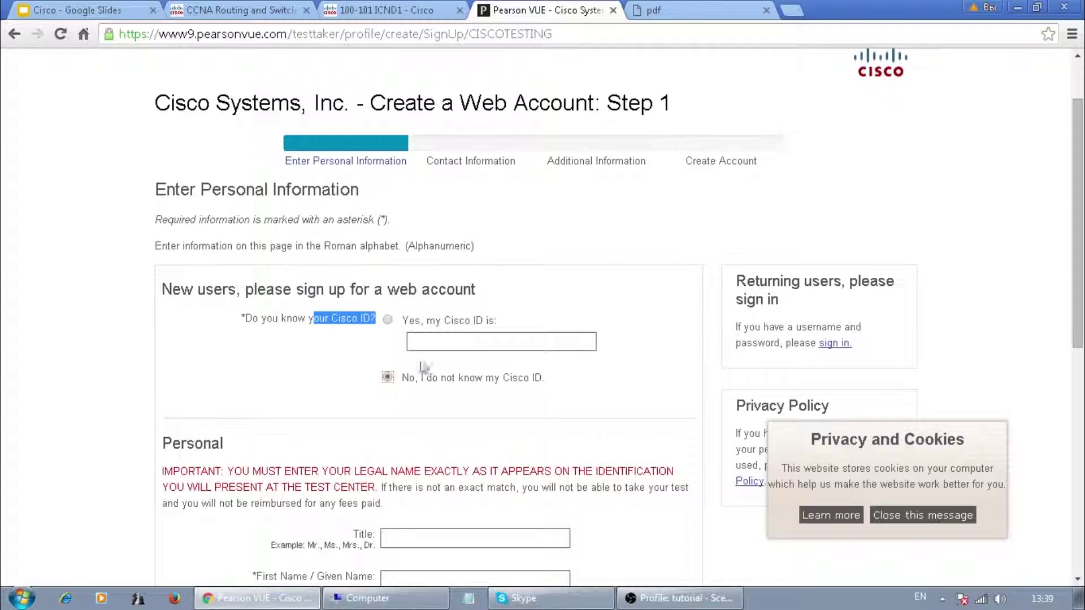
scroll(373, 370, "down", 4)
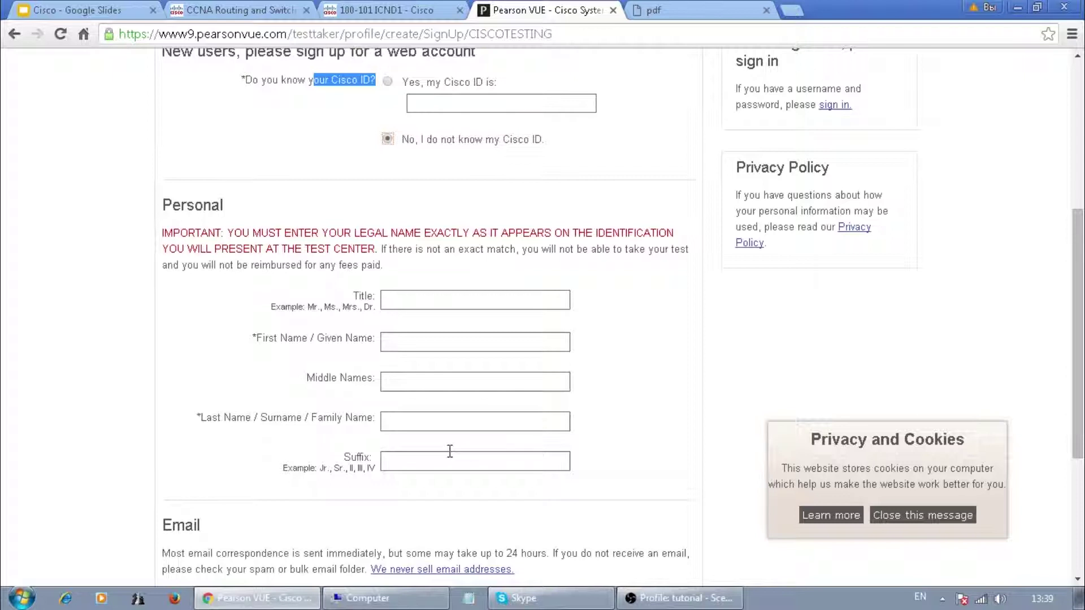
left_click_drag(163, 232, 218, 232)
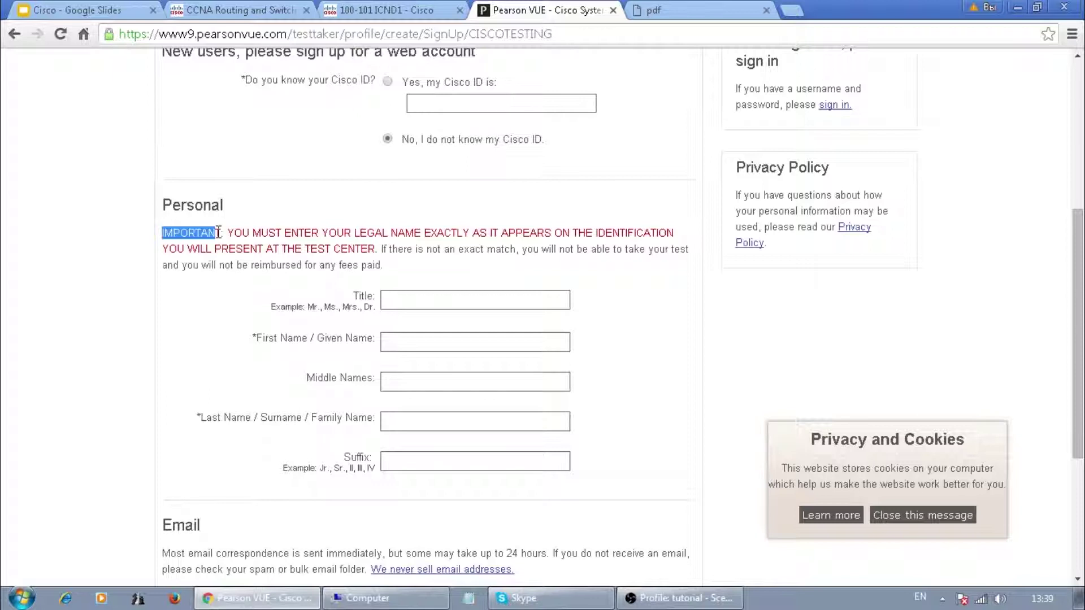
left_click_drag(227, 232, 370, 248)
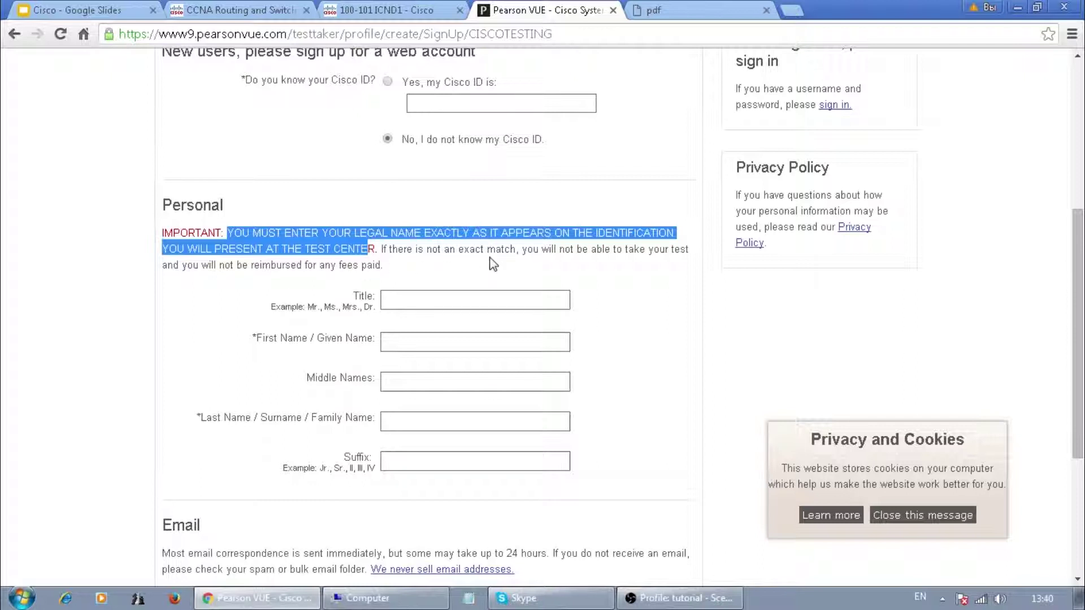
left_click_drag(285, 265, 387, 269)
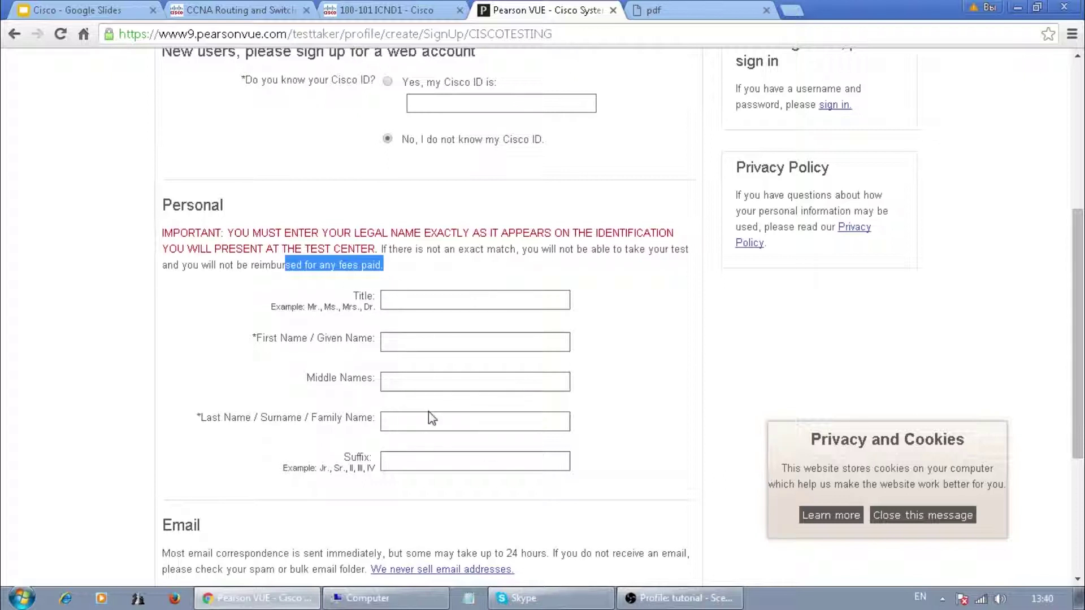
scroll(475, 412, "down", 1)
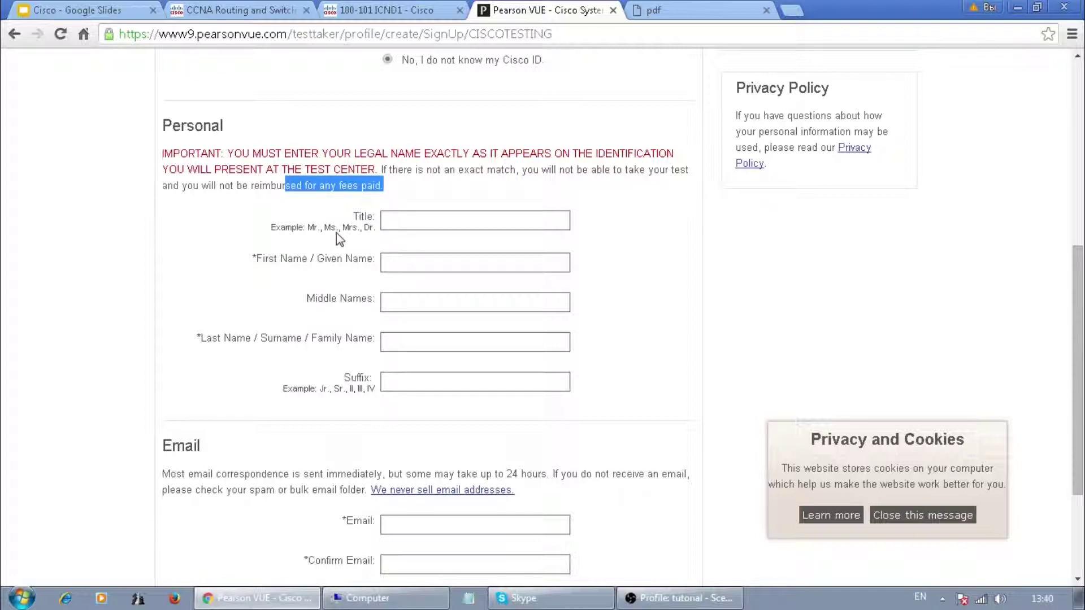
- Enter title Mr and the candidate's first, middle and last names
left_click(400, 225)
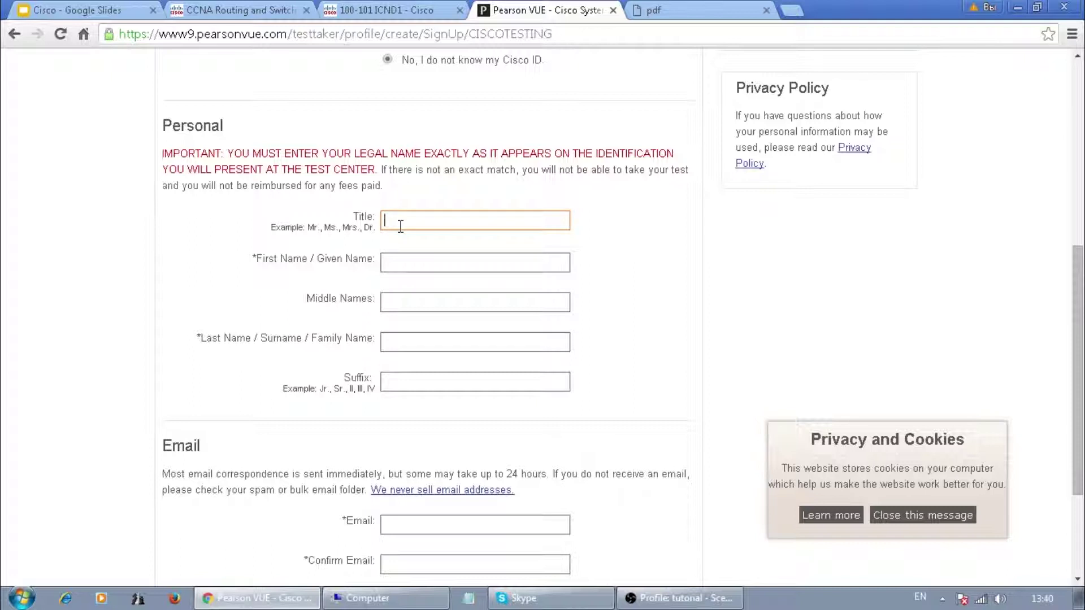
type("Mr")
left_click(397, 261)
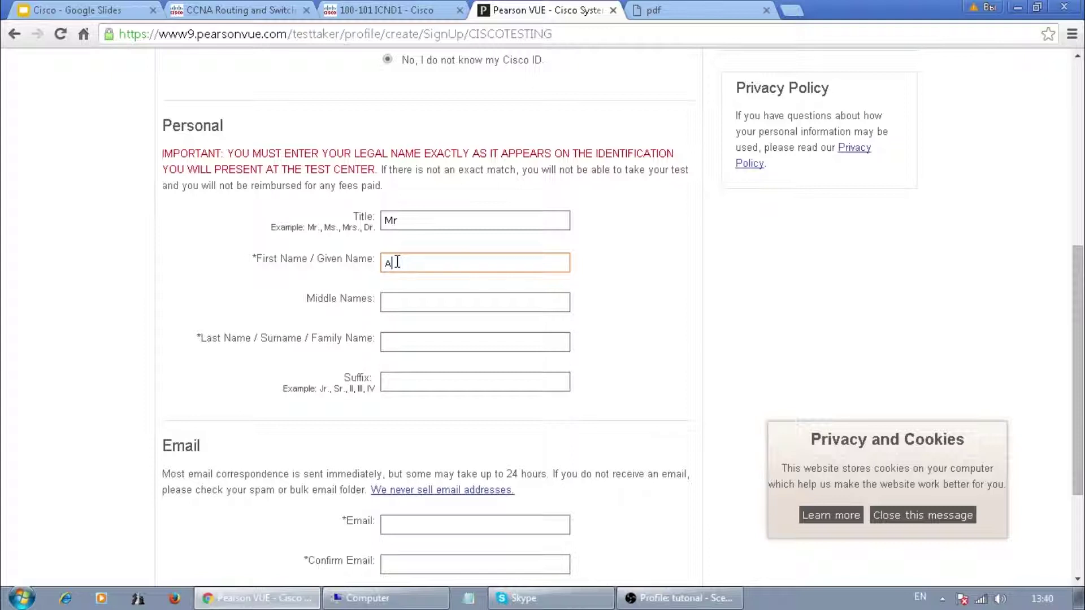
left_click(400, 377)
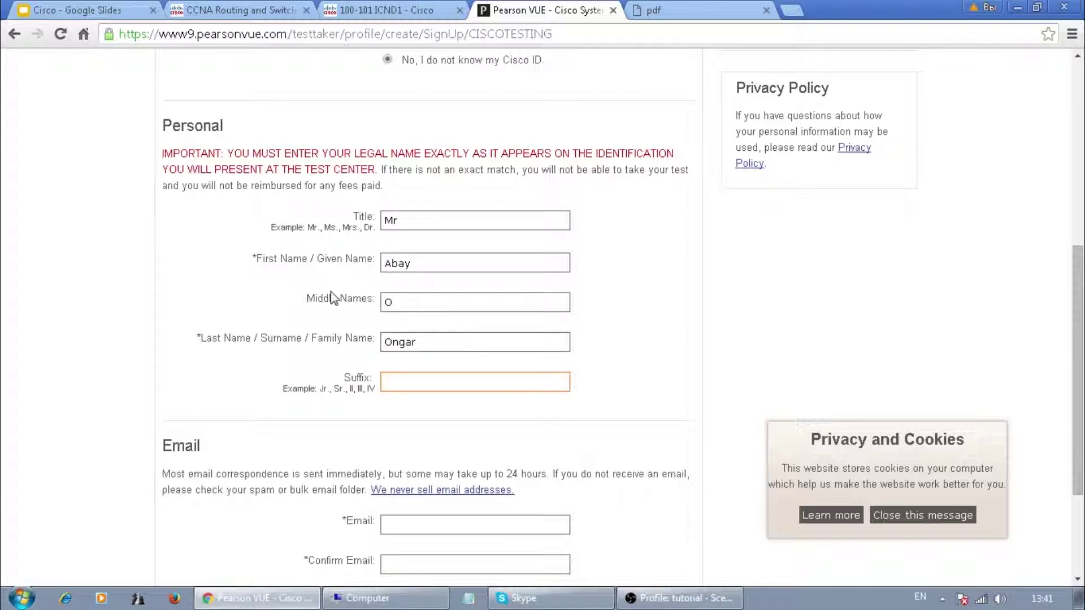
- Highlight the Email section notes about up-to-24-hour delays and checking spam folders
scroll(107, 308, "down", 3)
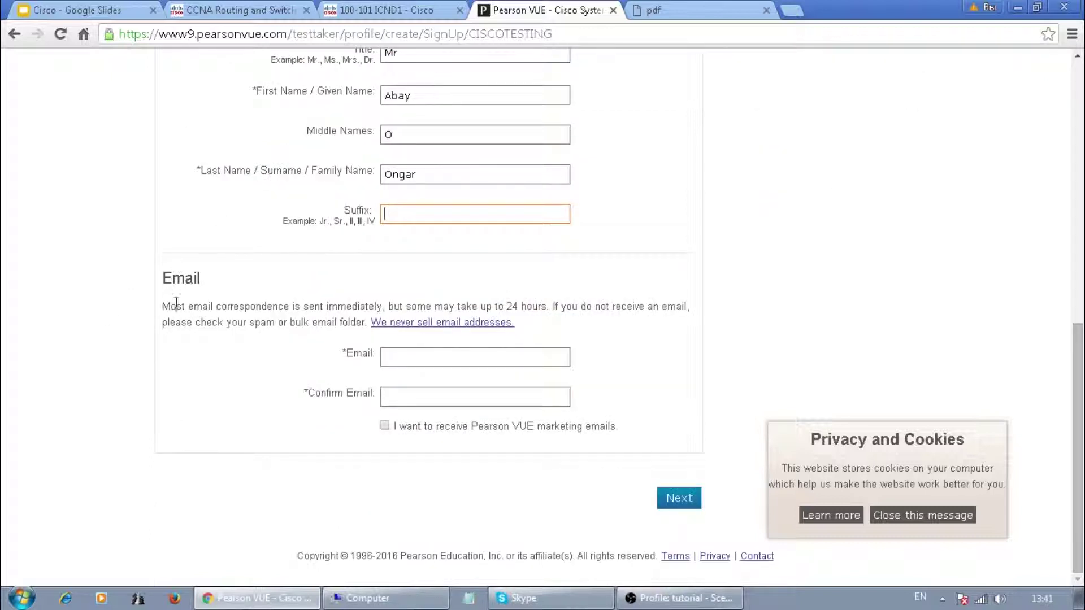
left_click_drag(173, 278, 206, 285)
left_click_drag(239, 306, 366, 307)
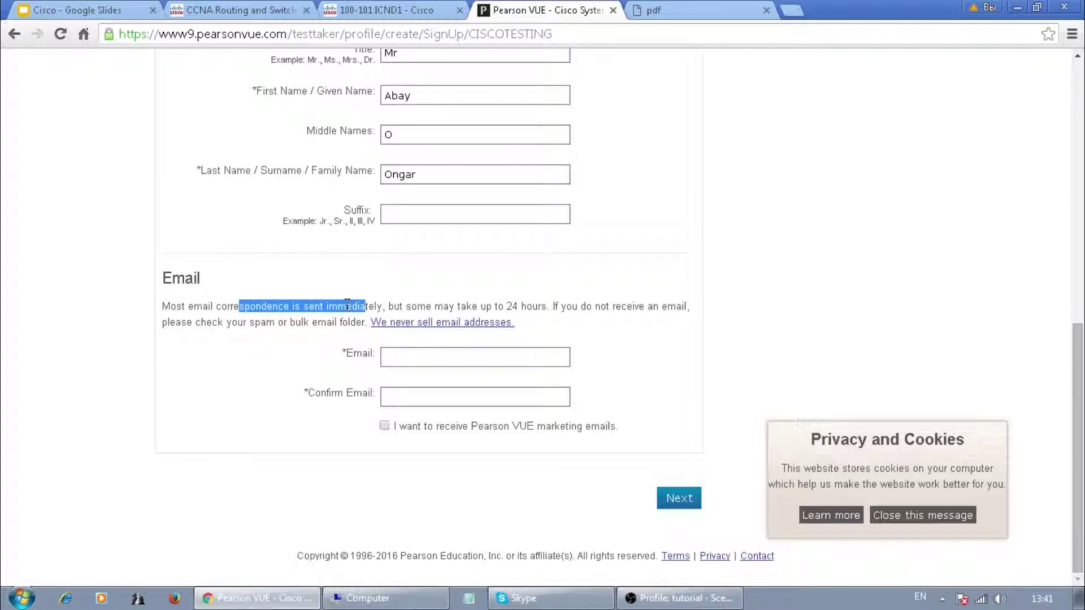
left_click_drag(367, 322, 541, 305)
left_click(531, 304)
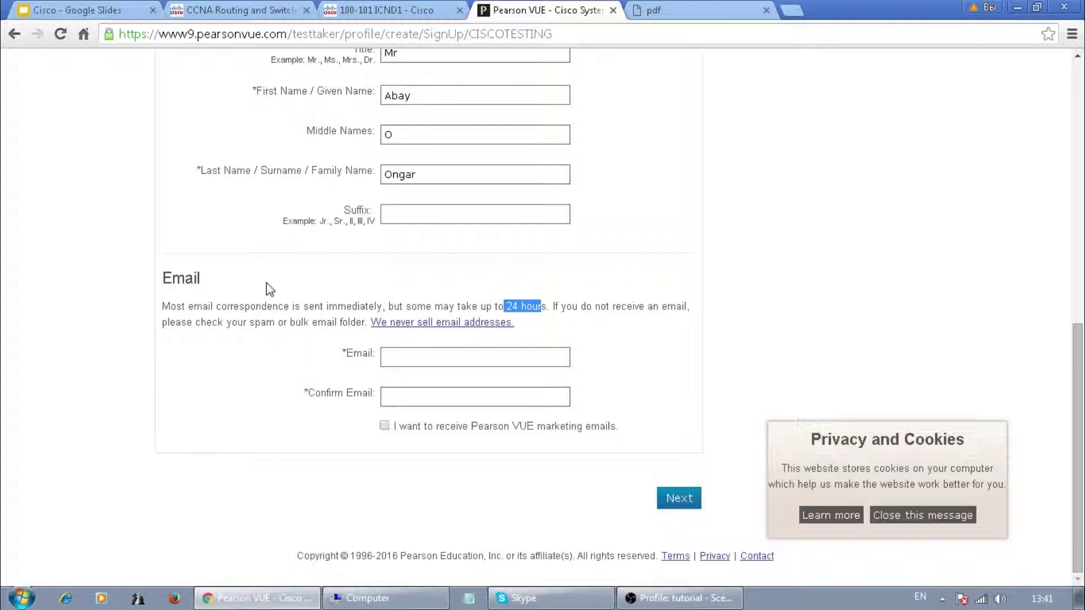
left_click_drag(253, 323, 327, 325)
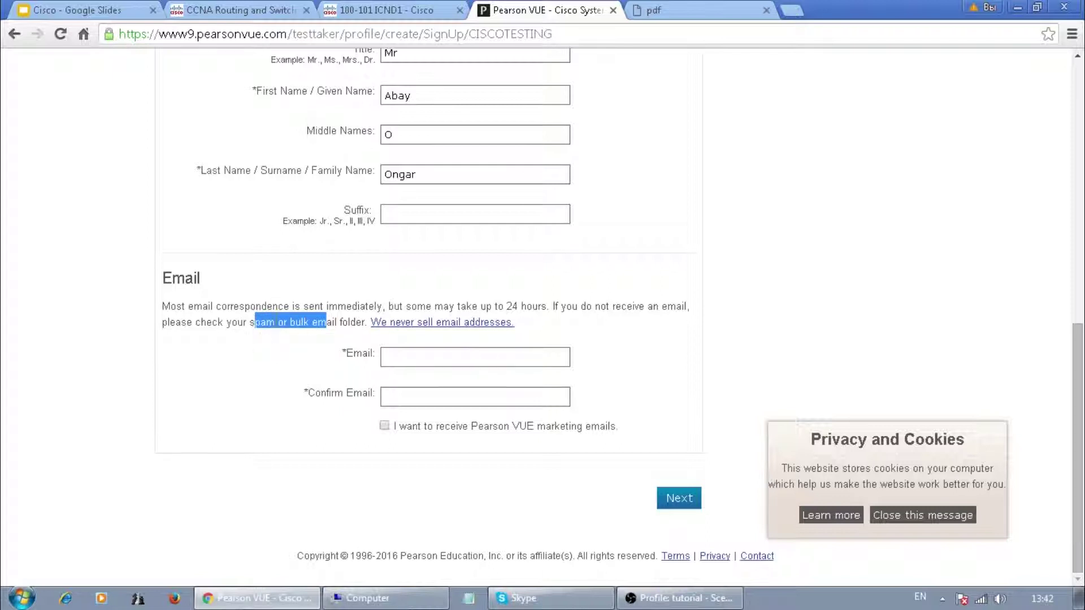
- Enter and confirm the candidate's email address, fixing the .oc typo, and continue to Step 2
left_click(405, 357)
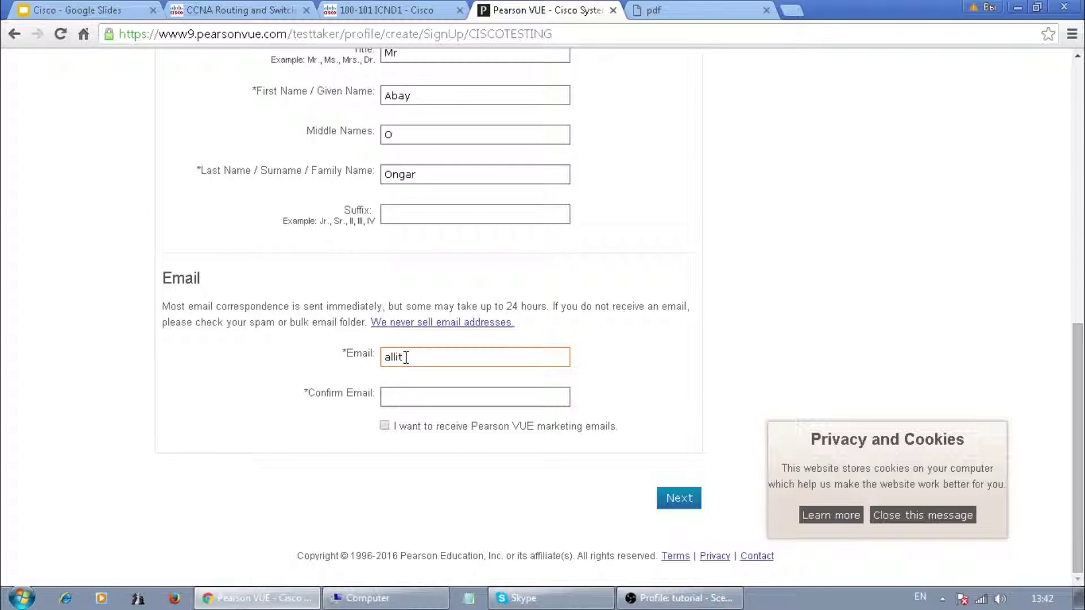
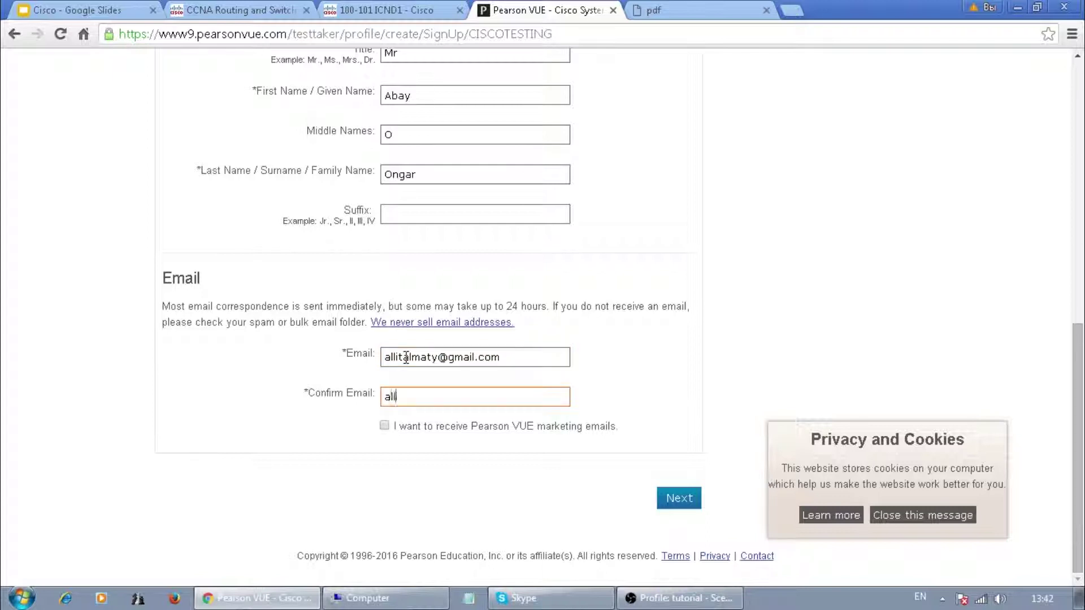
key("BackSpace")
key("BackSpace")
key("BackSpace")
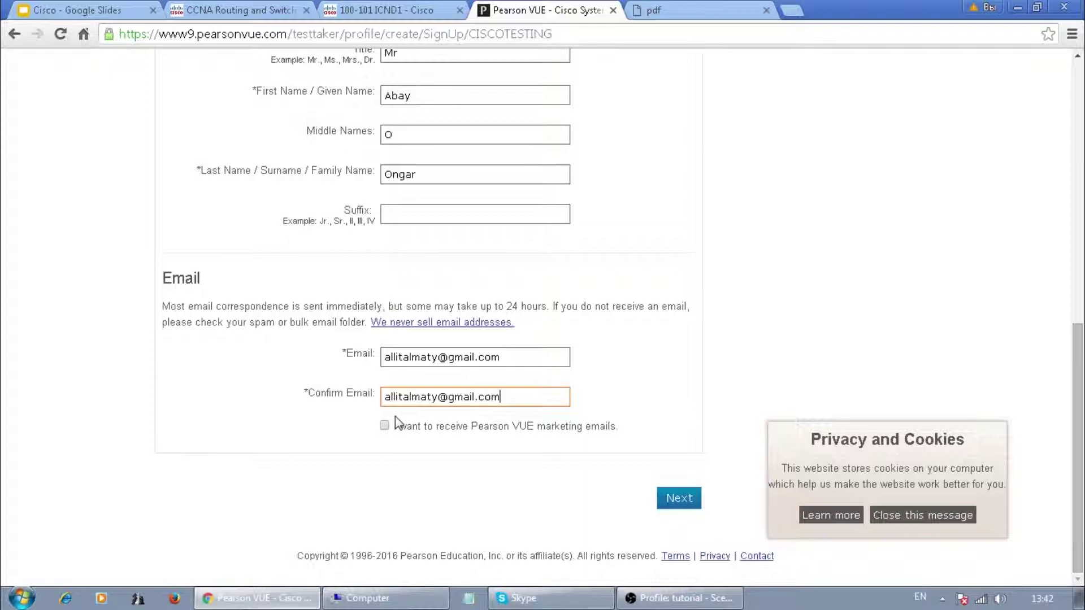
left_click(678, 500)
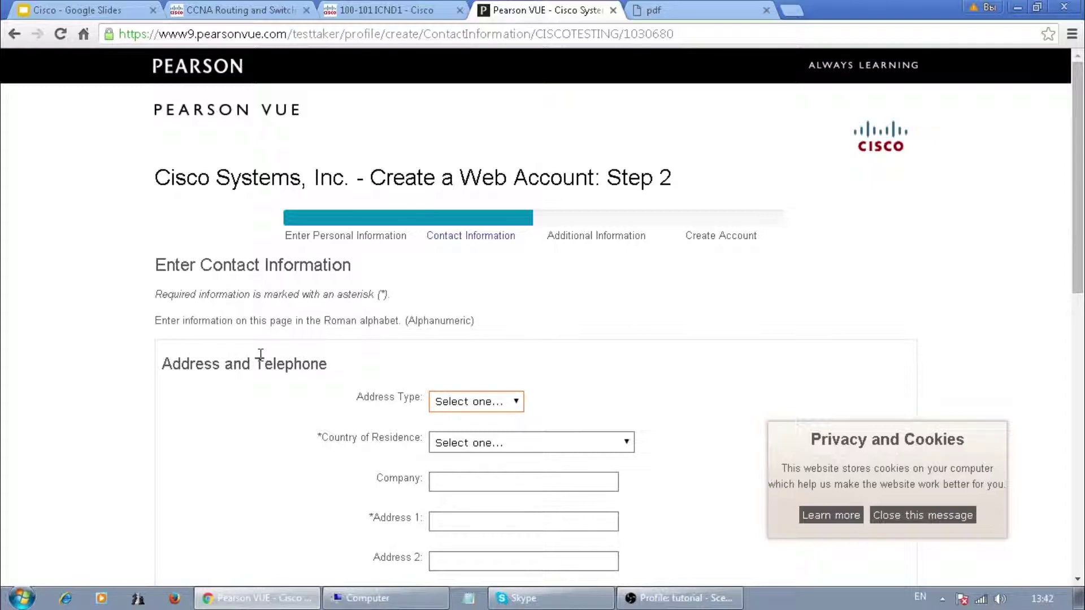
- Set the address type to Work and country of residence to Kazakhstan
scroll(266, 356, "down", 3)
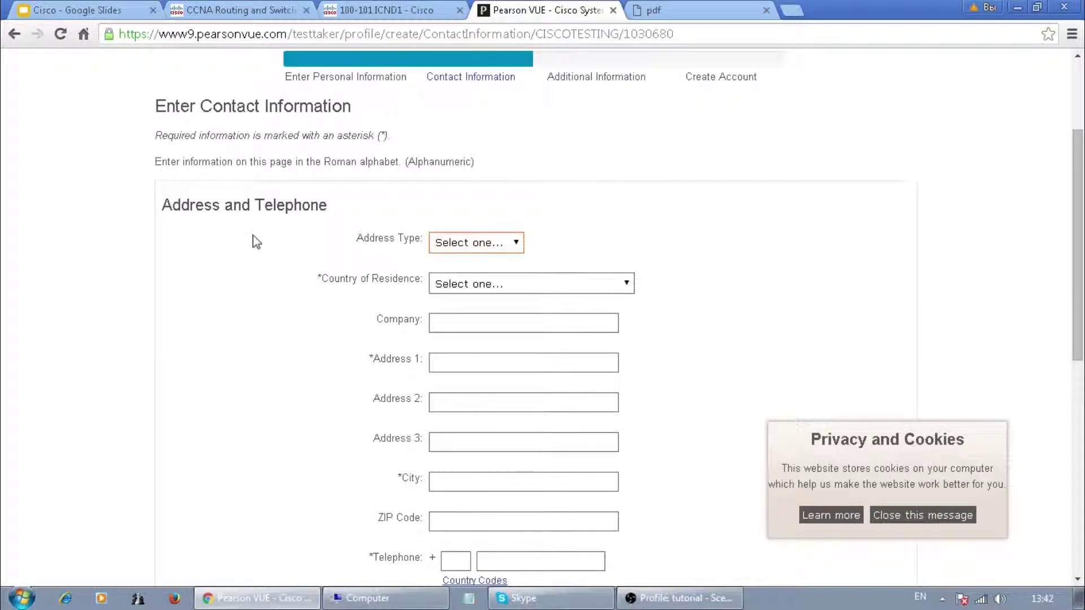
left_click(468, 245)
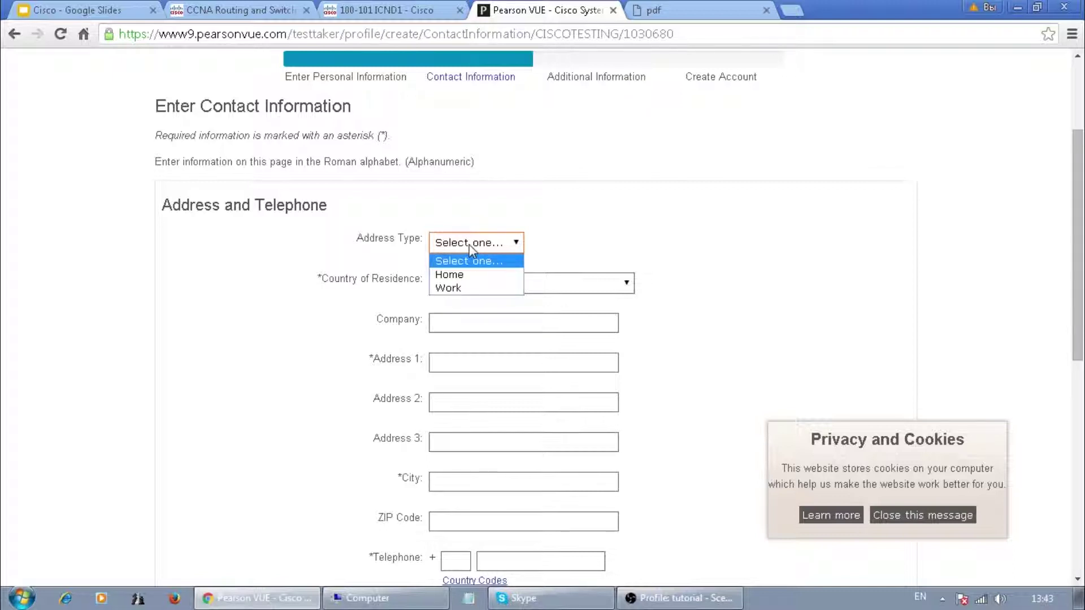
left_click(447, 288)
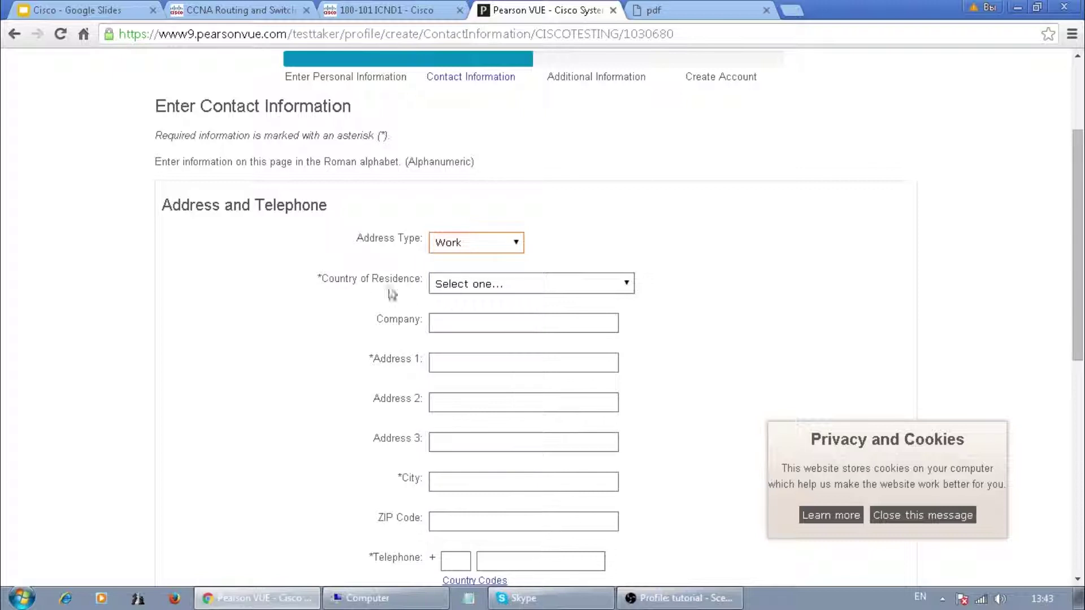
left_click(466, 286)
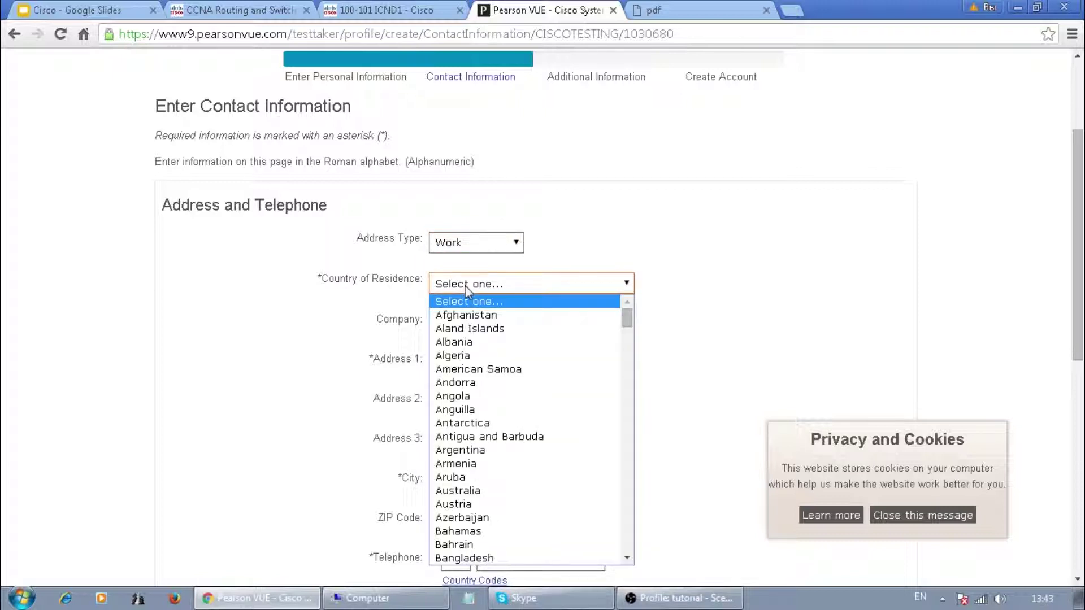
key("k")
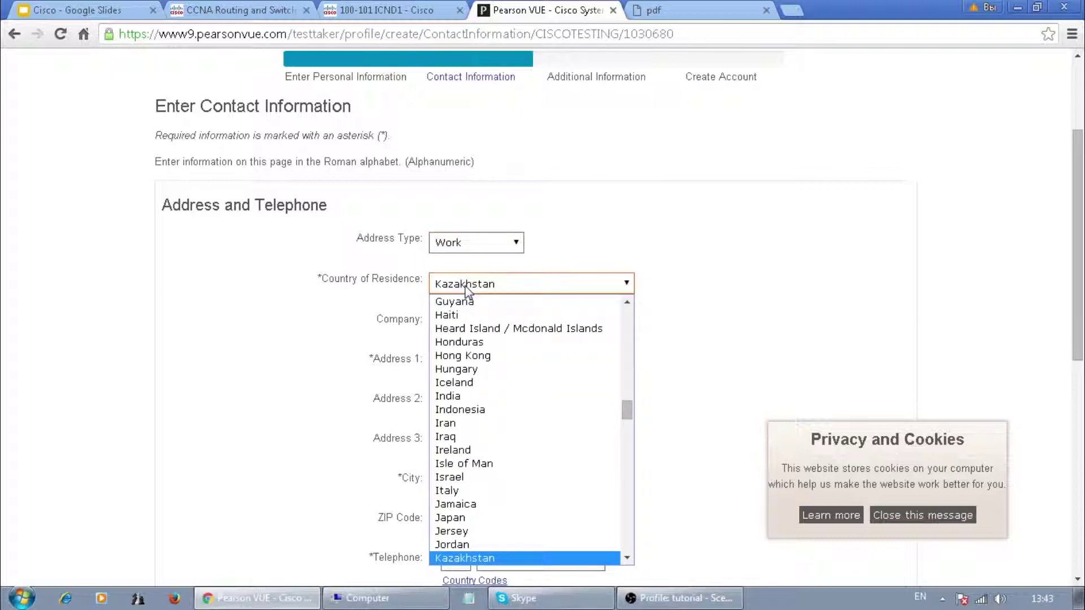
key("Return")
- Fill in the company name and the first address line
left_click(457, 323)
type("allitAla")
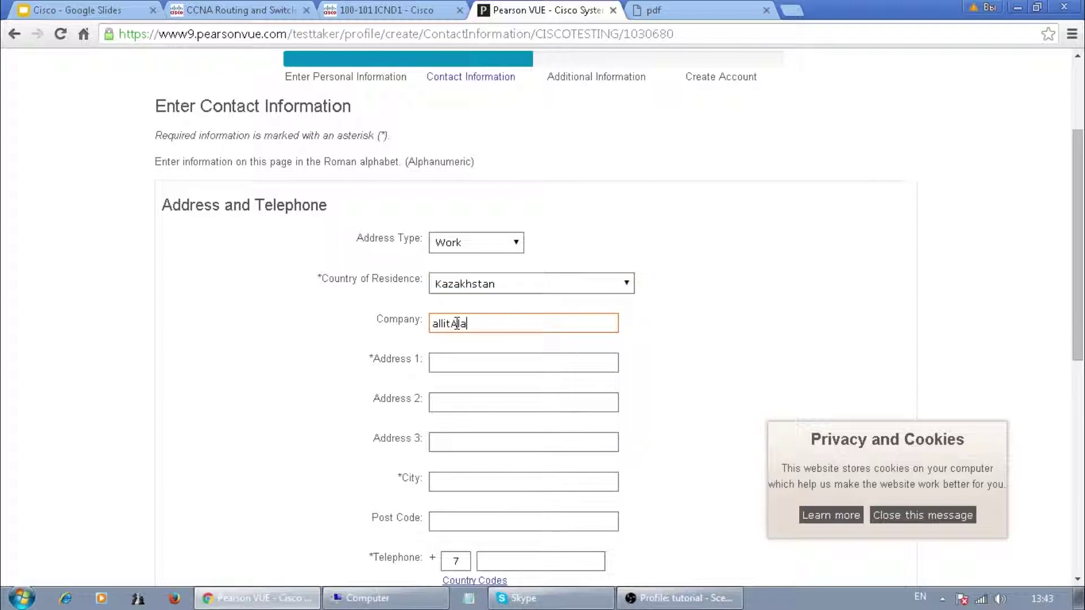
key("BackSpace")
type("maty")
left_click(457, 362)
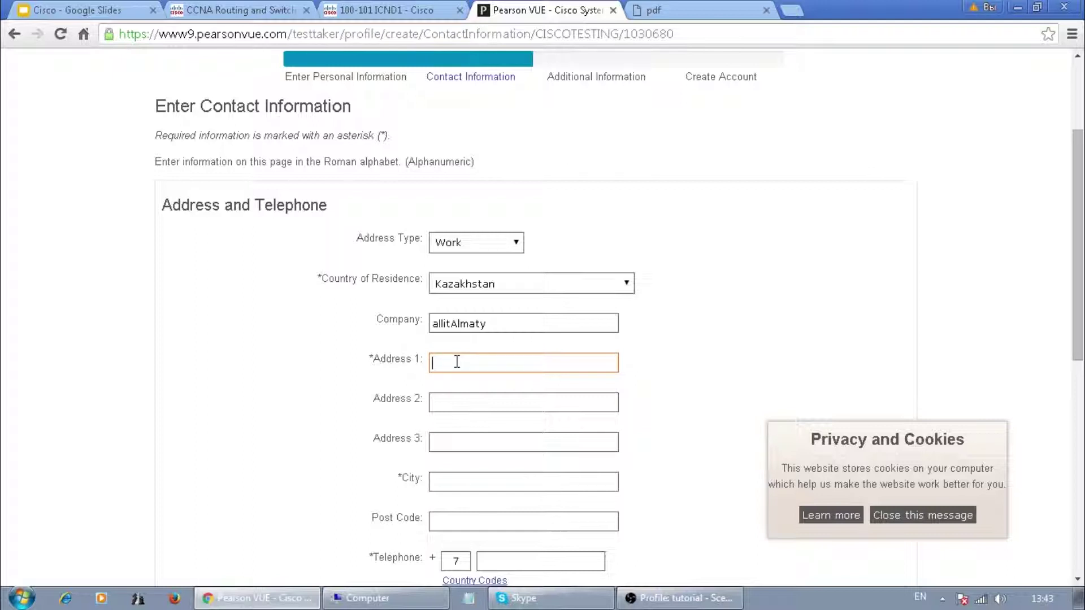
type("Satpaev")
- Enter city Almaty, the post code, and paste the work telephone number
scroll(468, 423, "down", 3)
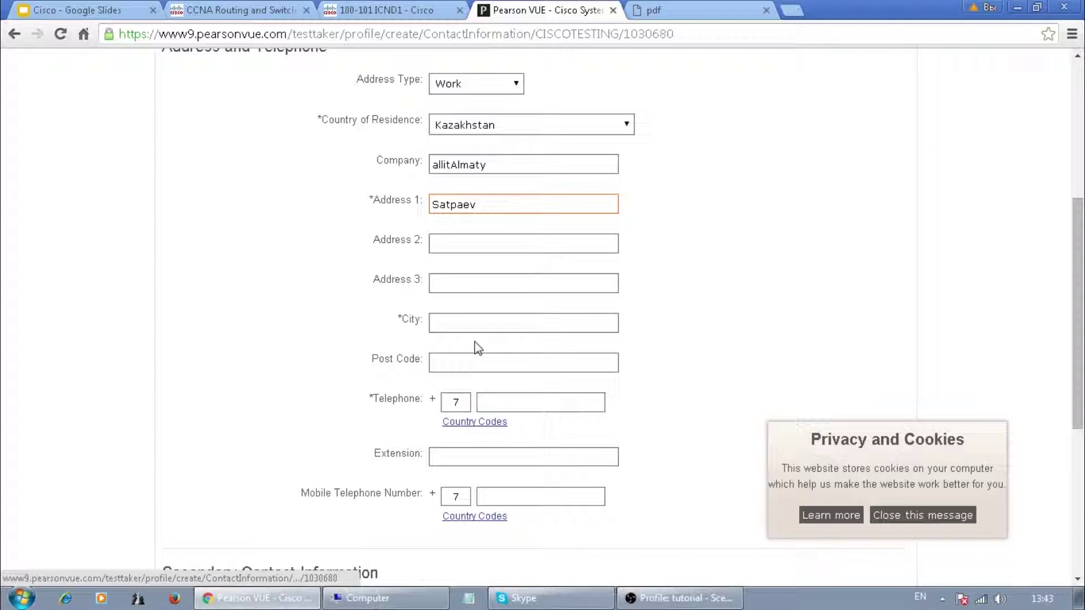
left_click(460, 321)
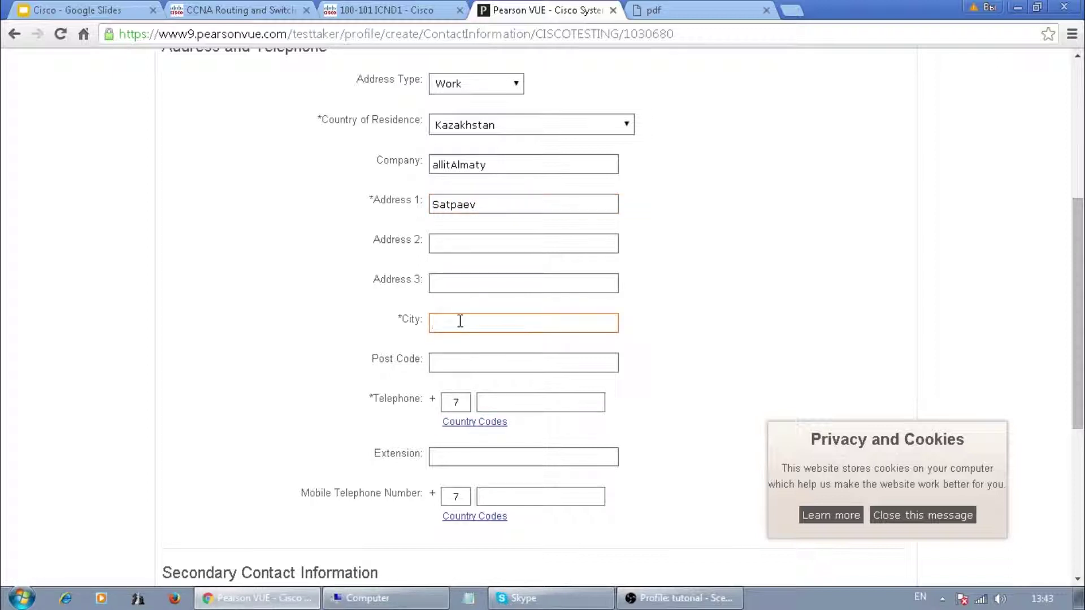
type("Almaty")
left_click(433, 365)
type("0500000")
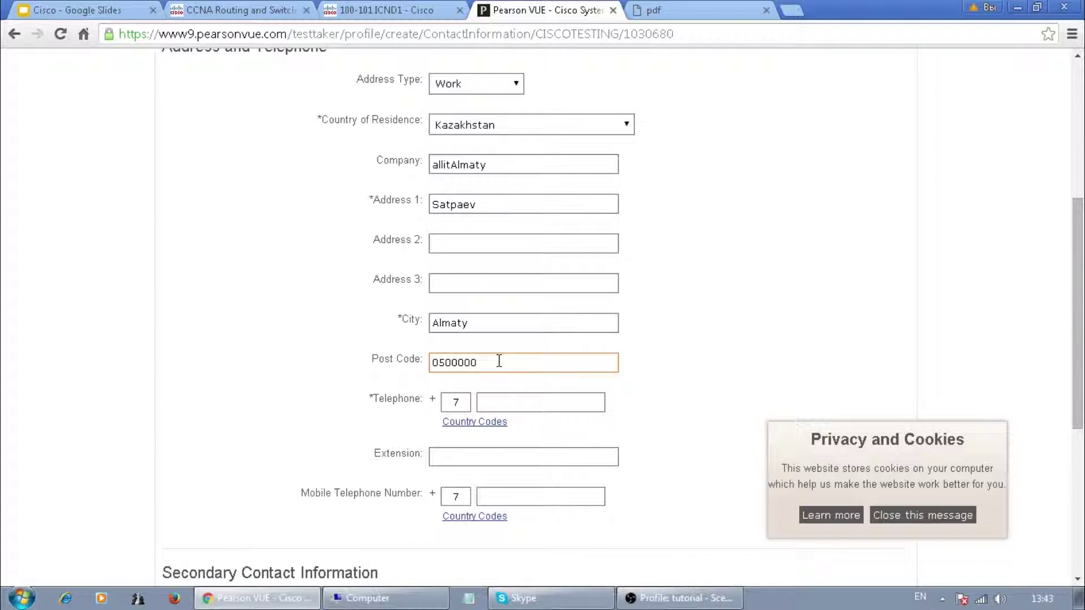
key("BackSpace")
left_click(515, 407)
key("ctrl+v")
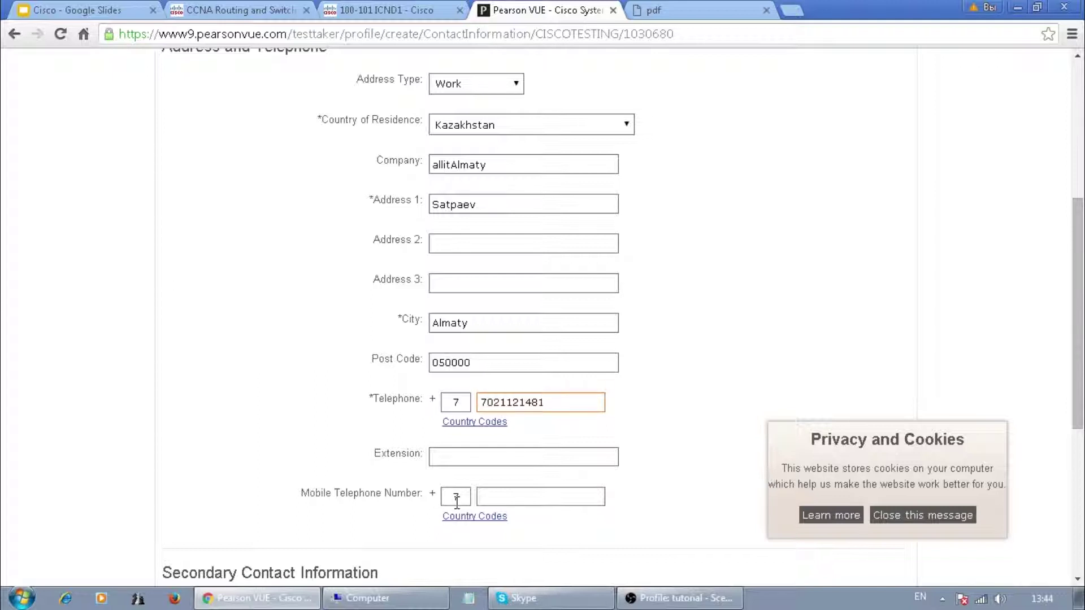
- Choose English as the correspondence language, dismiss the cookie notice, and continue to Step 3
scroll(456, 501, "down", 5)
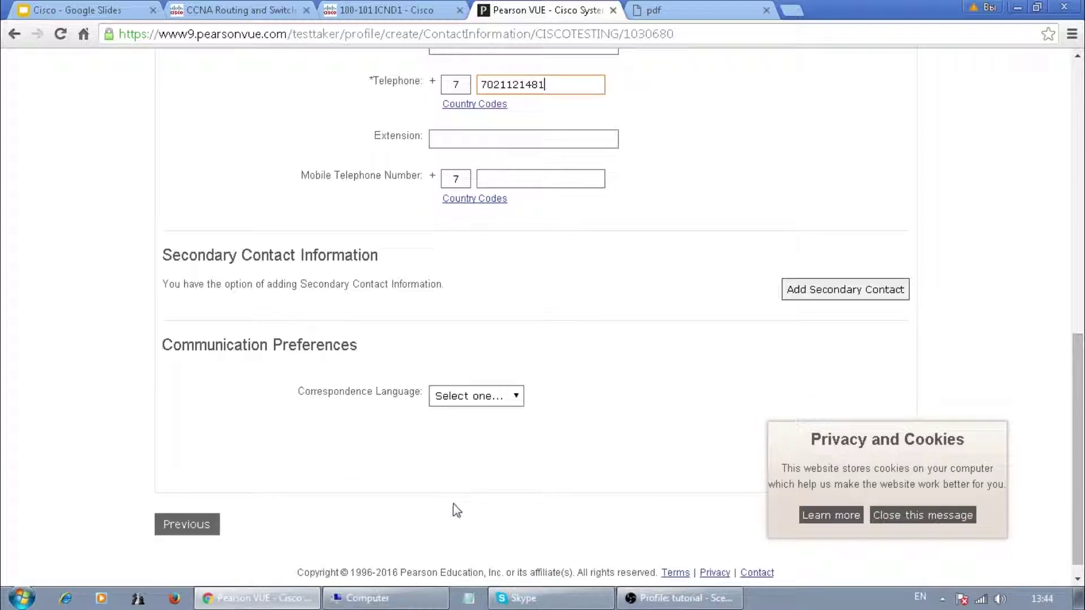
left_click_drag(163, 255, 379, 255)
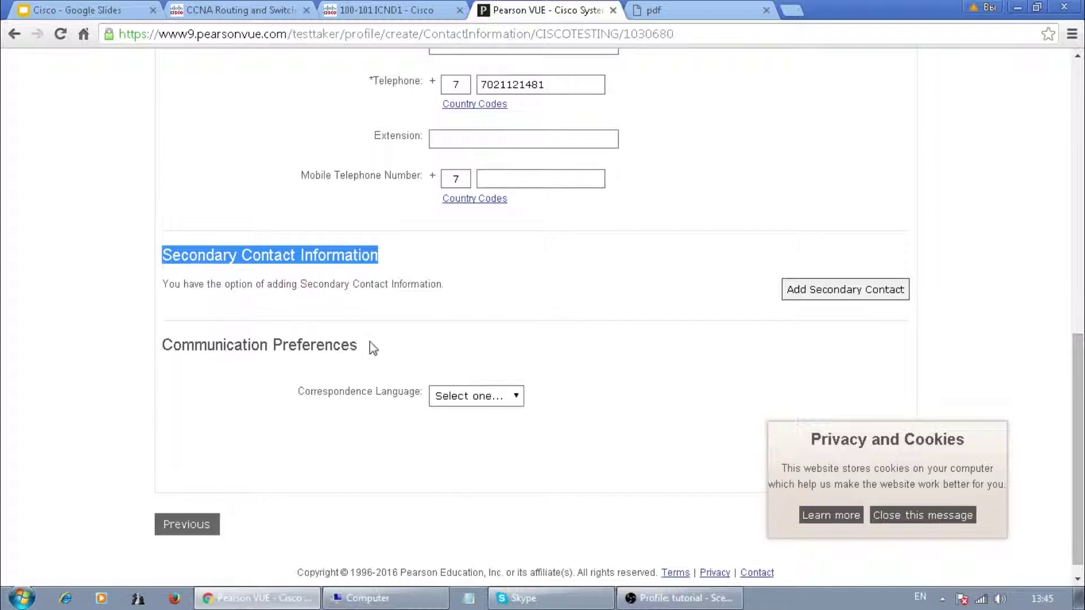
left_click(470, 398)
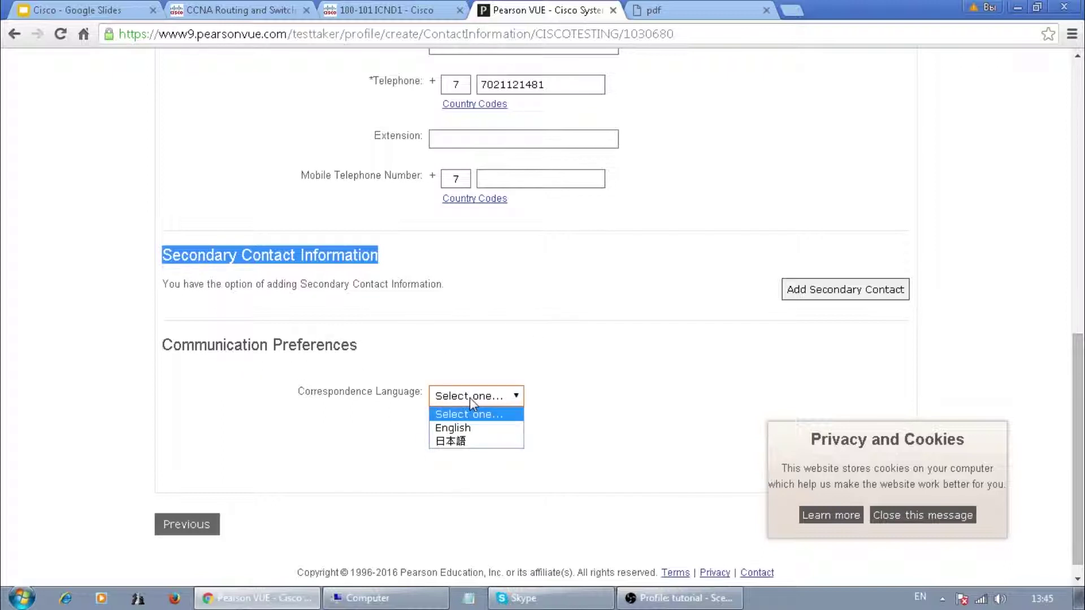
left_click(457, 427)
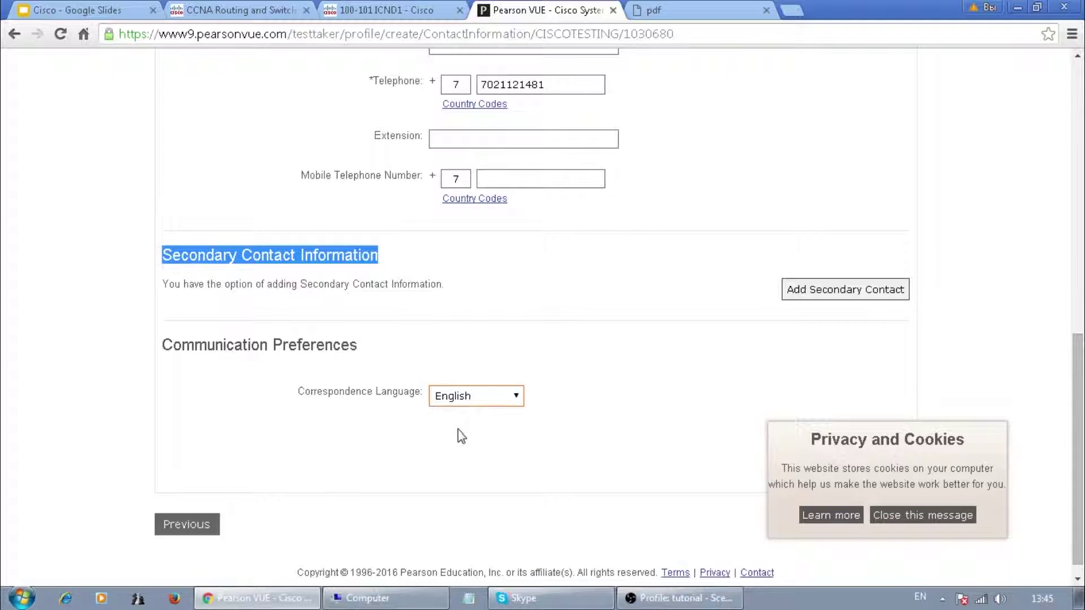
scroll(456, 441, "down", 1)
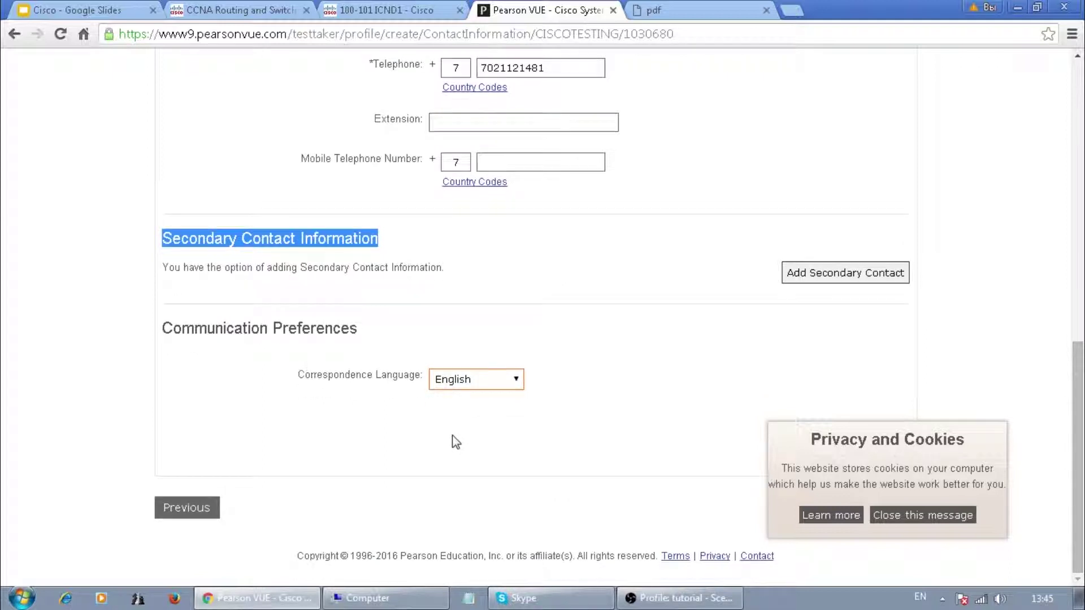
left_click(909, 515)
left_click(901, 516)
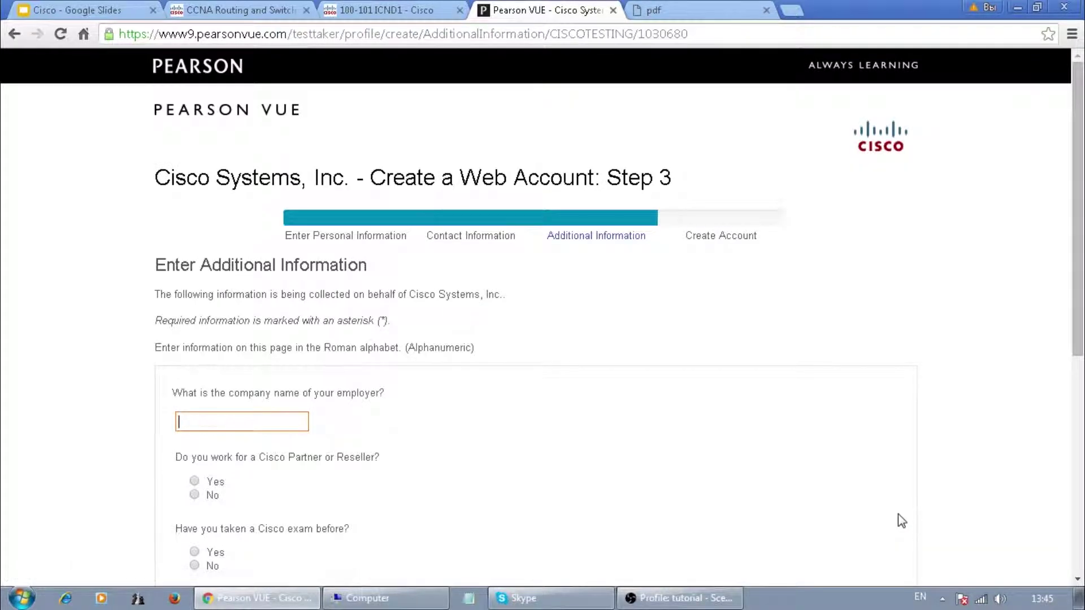
- Read through the Step 3 introduction, data collection sentence and required-fields note
left_click_drag(148, 265, 495, 295)
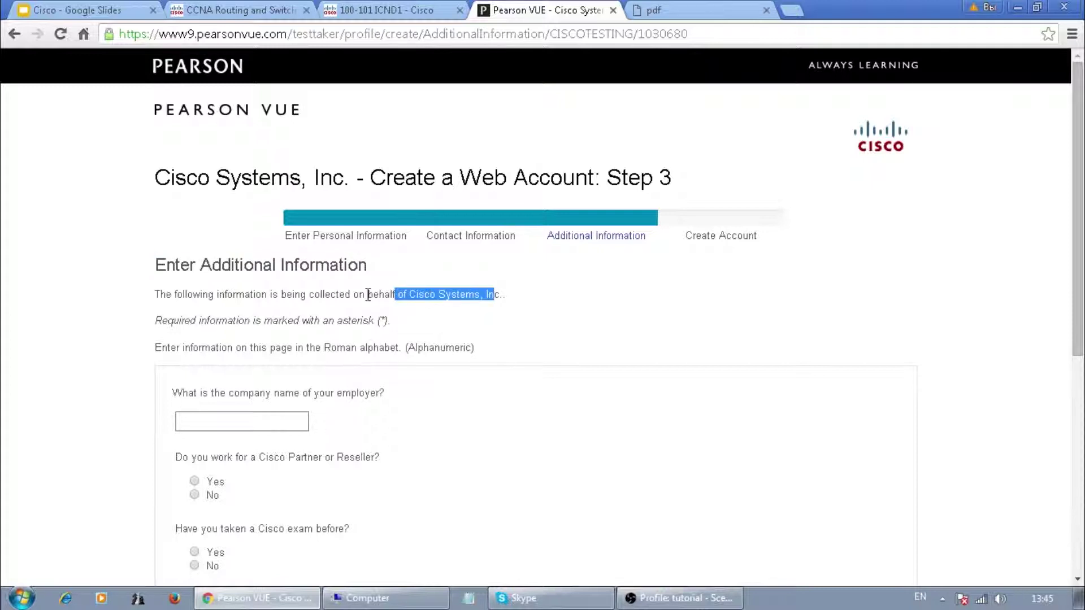
left_click_drag(326, 294, 133, 294)
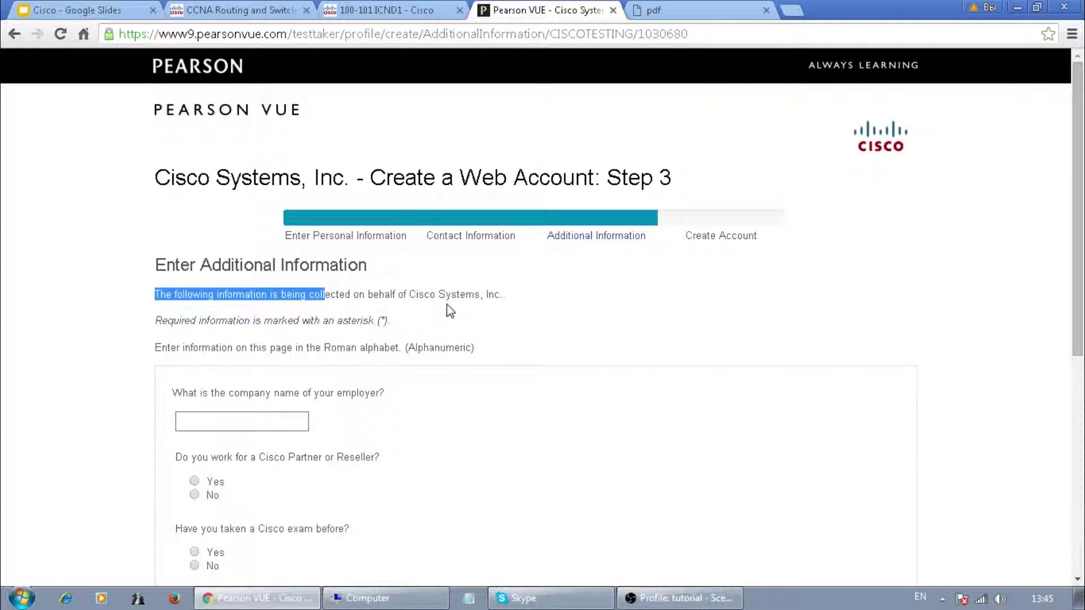
scroll(418, 290, "down", 2)
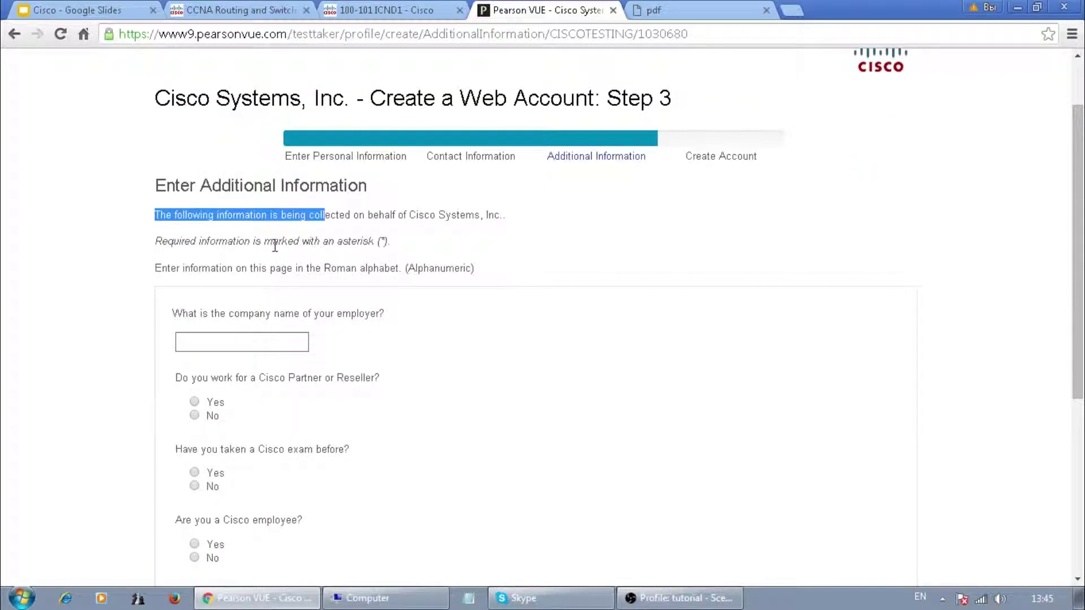
left_click(200, 242)
left_click_drag(200, 243, 348, 243)
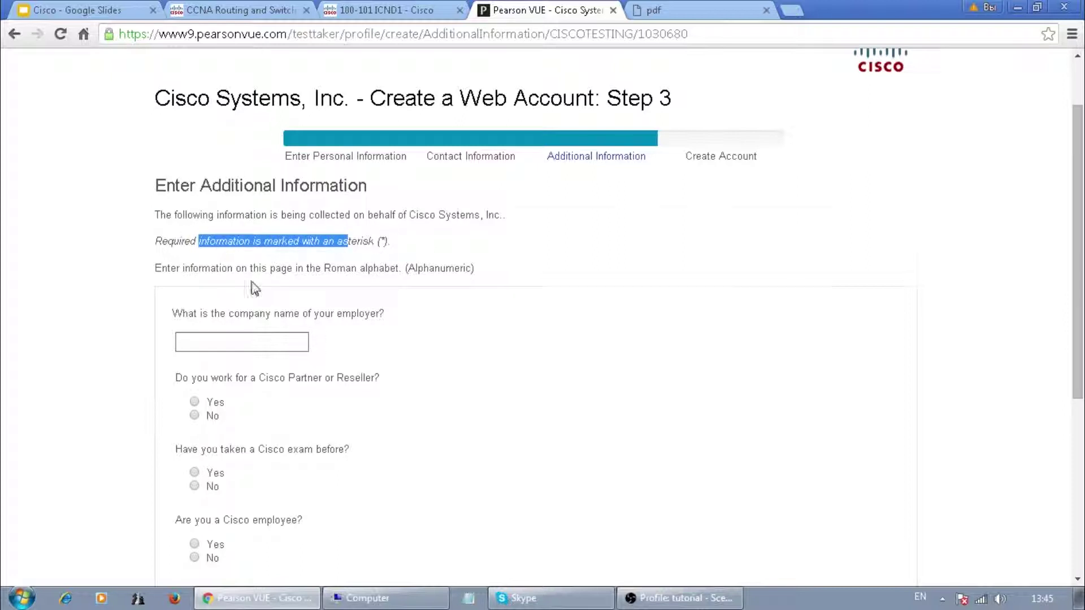
scroll(262, 286, "down", 5)
scroll(262, 286, "up", 7)
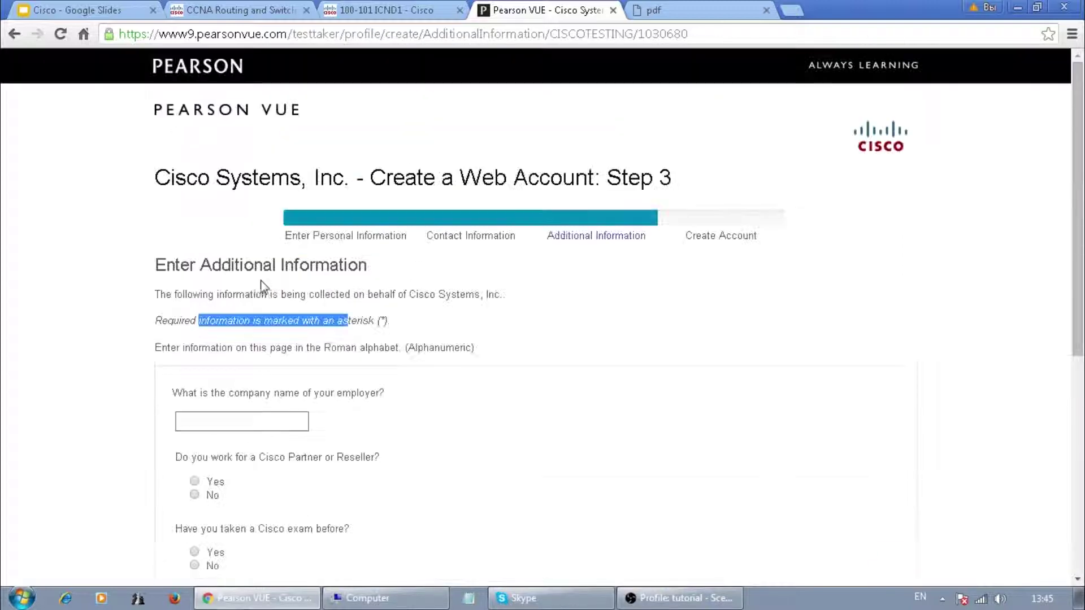
scroll(243, 351, "down", 3)
- Enter employer 'allitAlmaty' and answer No to the Cisco partner, exam and employee questions
left_click(219, 264)
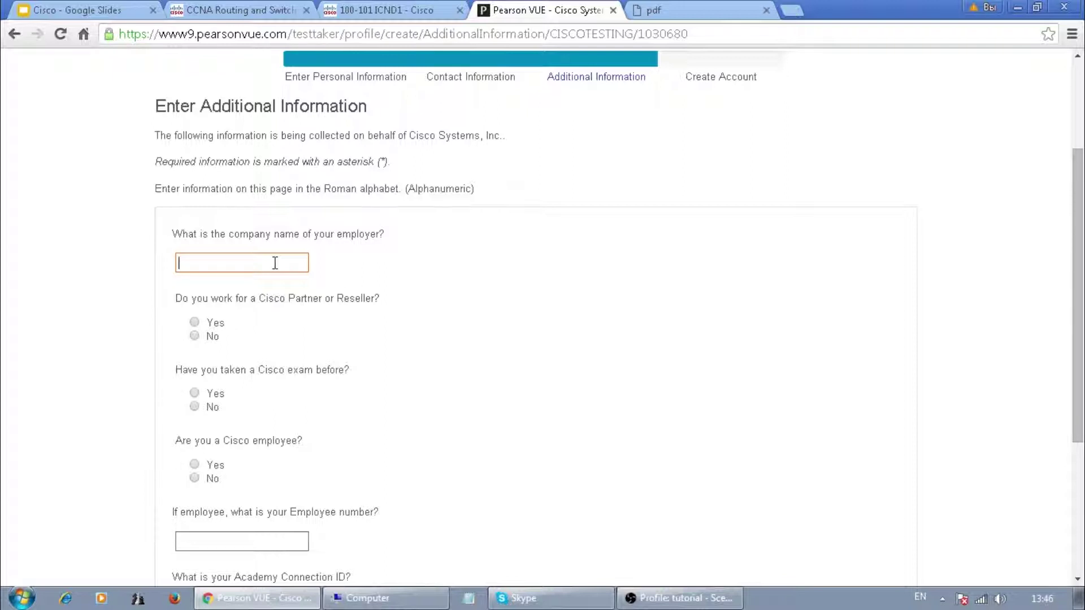
type("allitAlmaty")
scroll(135, 344, "down", 3)
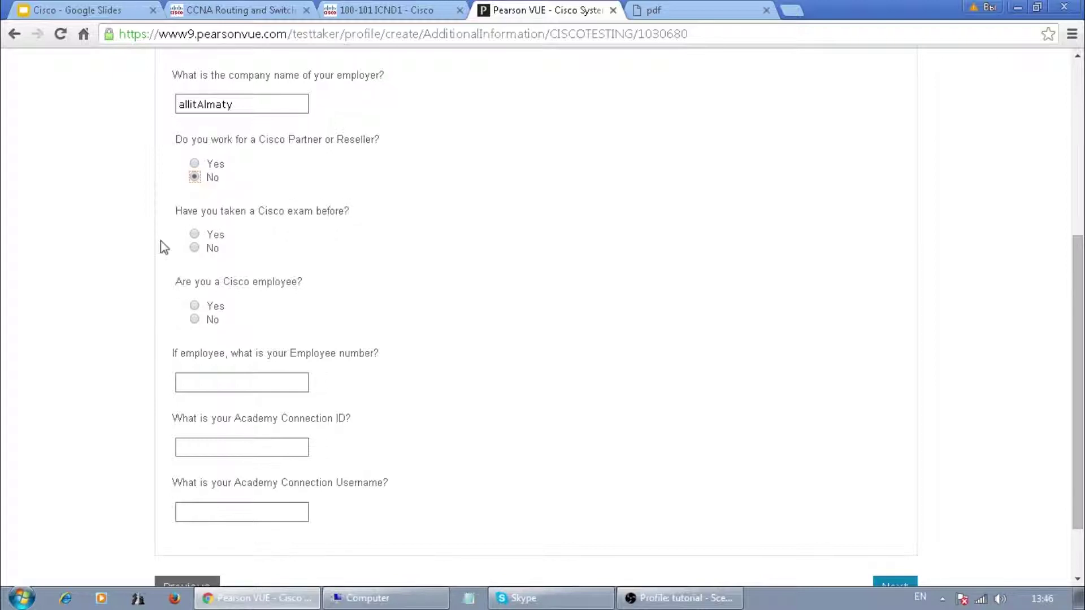
left_click(194, 248)
scroll(103, 326, "down", 2)
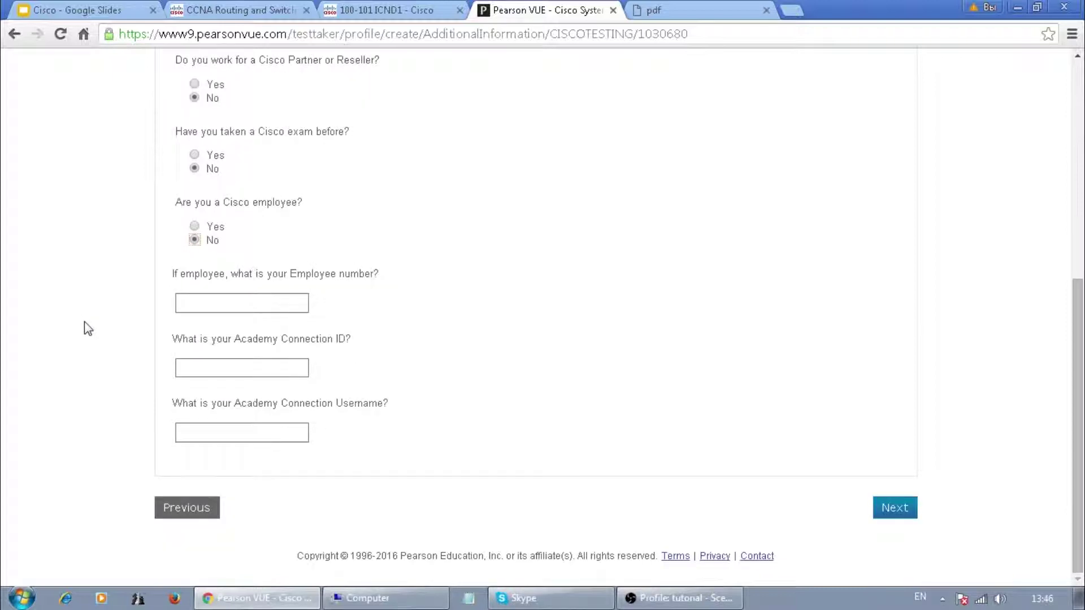
scroll(113, 303, "up", 2)
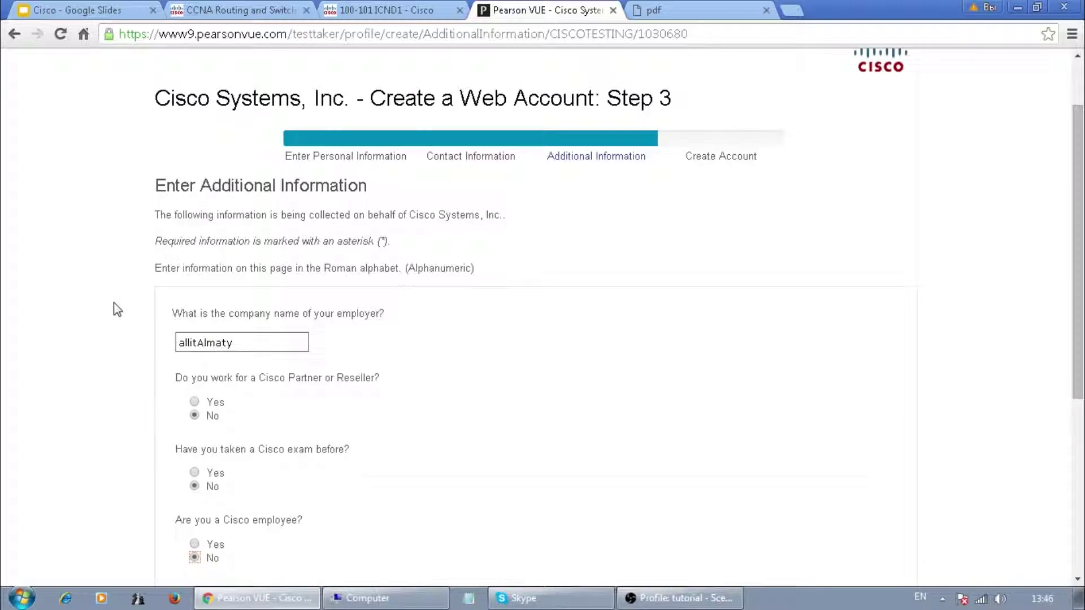
scroll(113, 303, "down", 2)
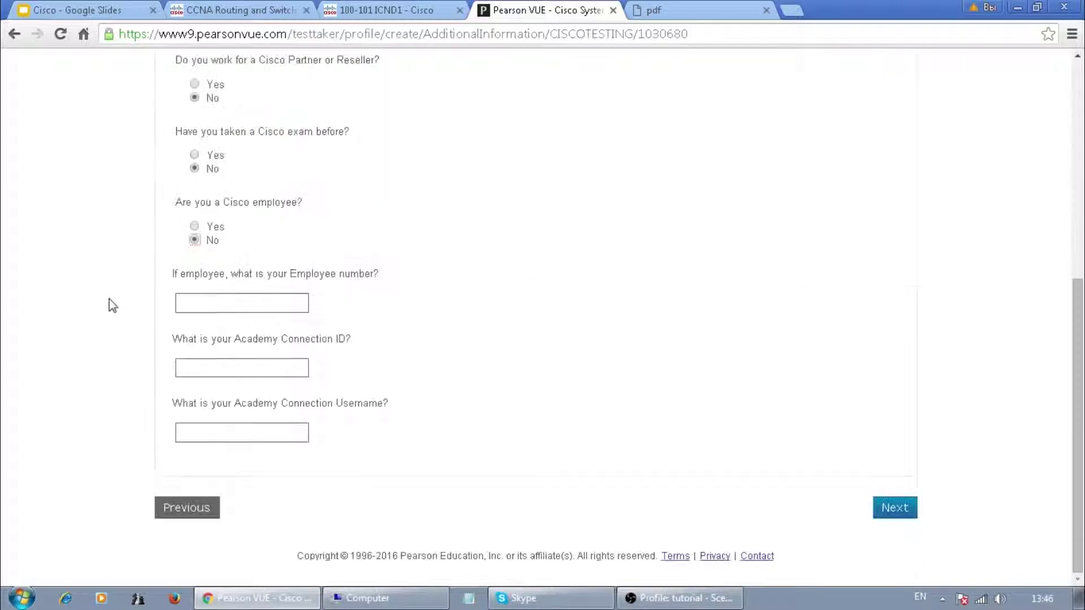
- Move to Step 4, enter a username and check that it is available
left_click(897, 509)
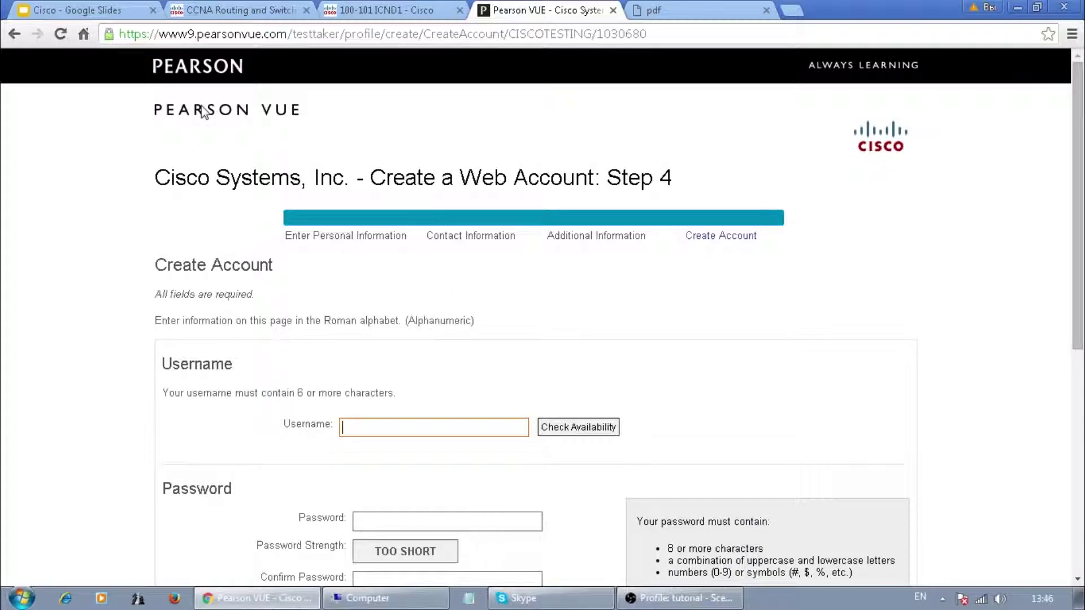
scroll(243, 116, "down", 3)
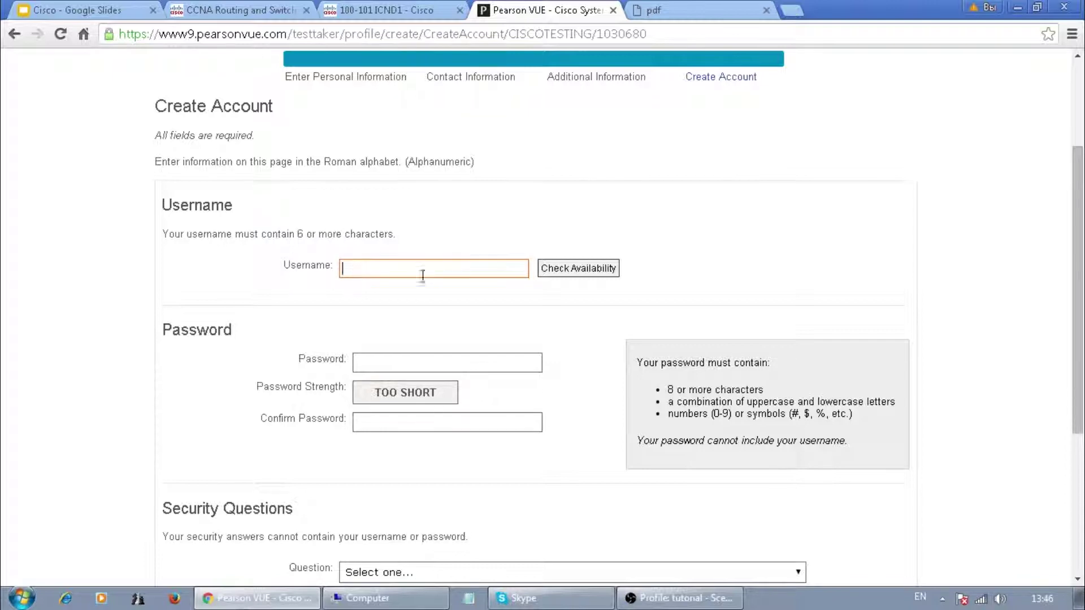
scroll(405, 300, "down", 3)
scroll(418, 294, "up", 3)
type("gar")
left_click_drag(439, 269, 315, 273)
left_click(571, 269)
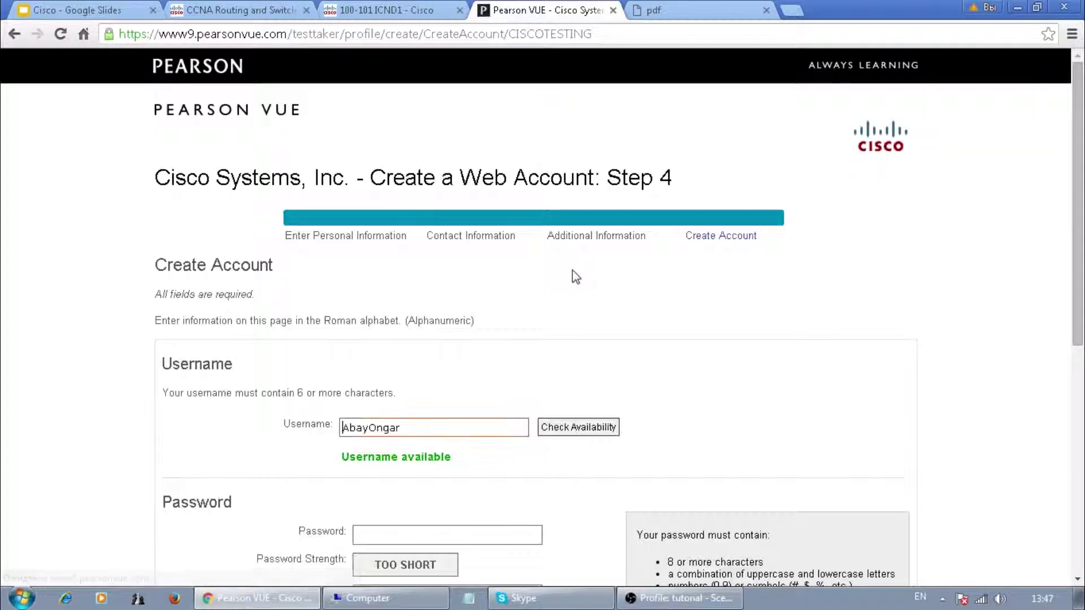
- Enter the account password and confirm it
scroll(452, 429, "down", 3)
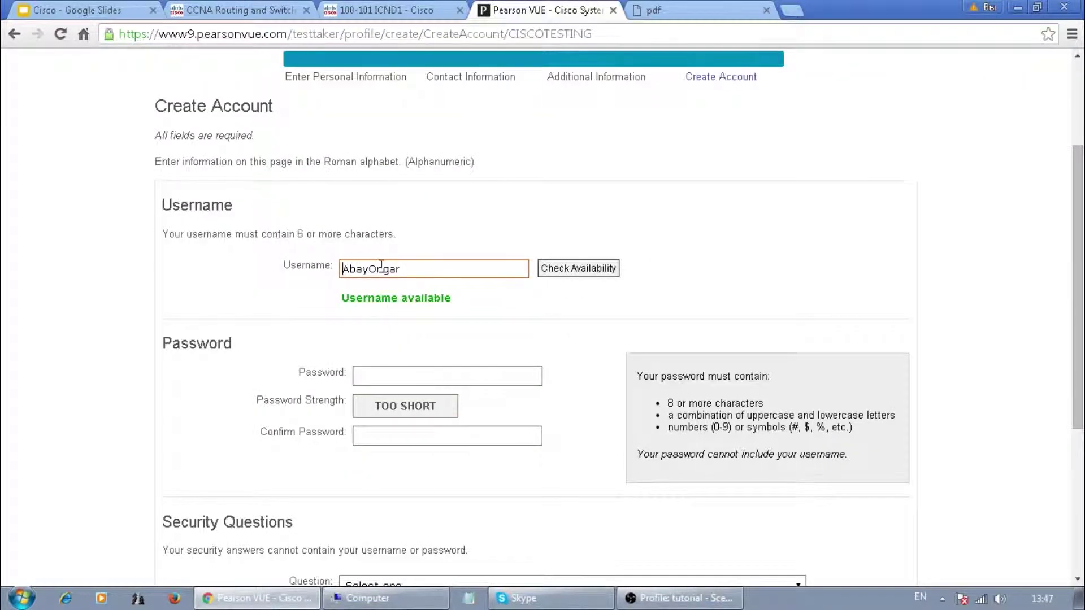
scroll(381, 265, "down", 3)
left_click(384, 219)
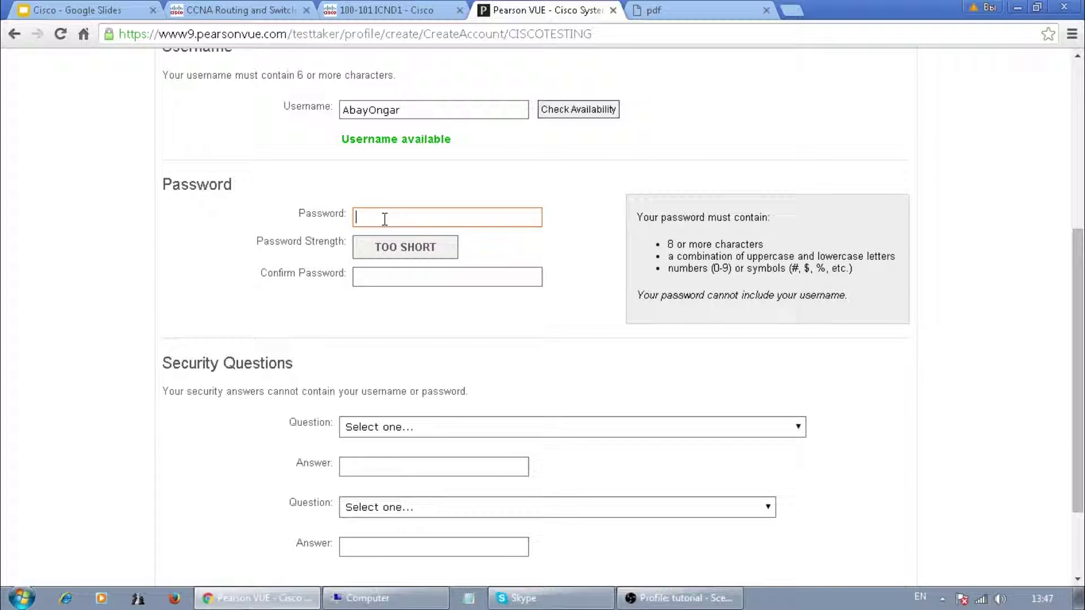
type("•••••••••••")
key("Tab")
type("•••••••••••")
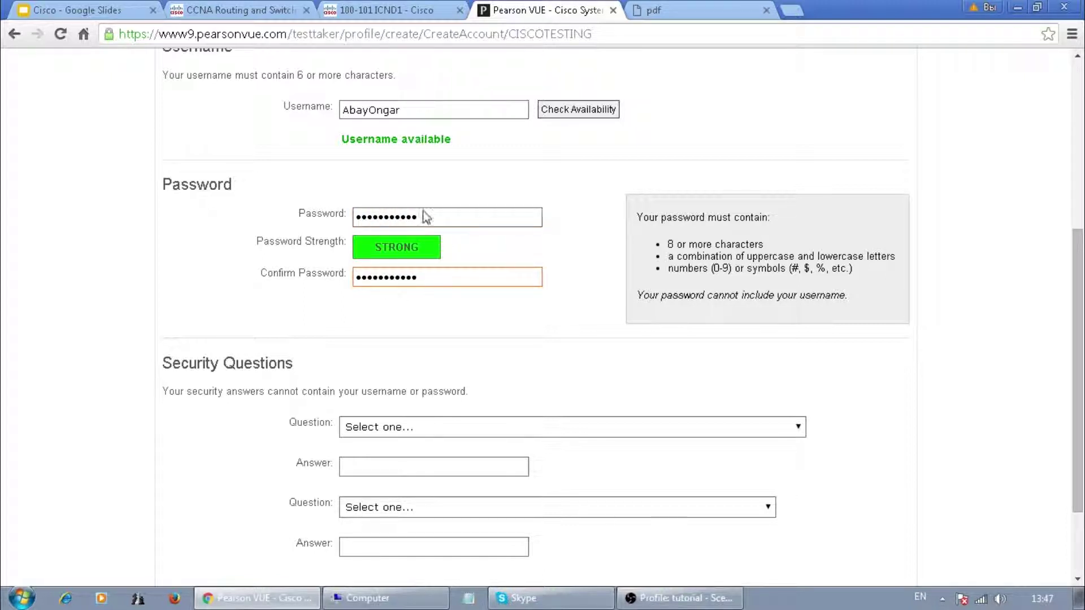
- Answer two security questions, including 'What is your favorite song?', and finish the account
scroll(398, 278, "down", 2)
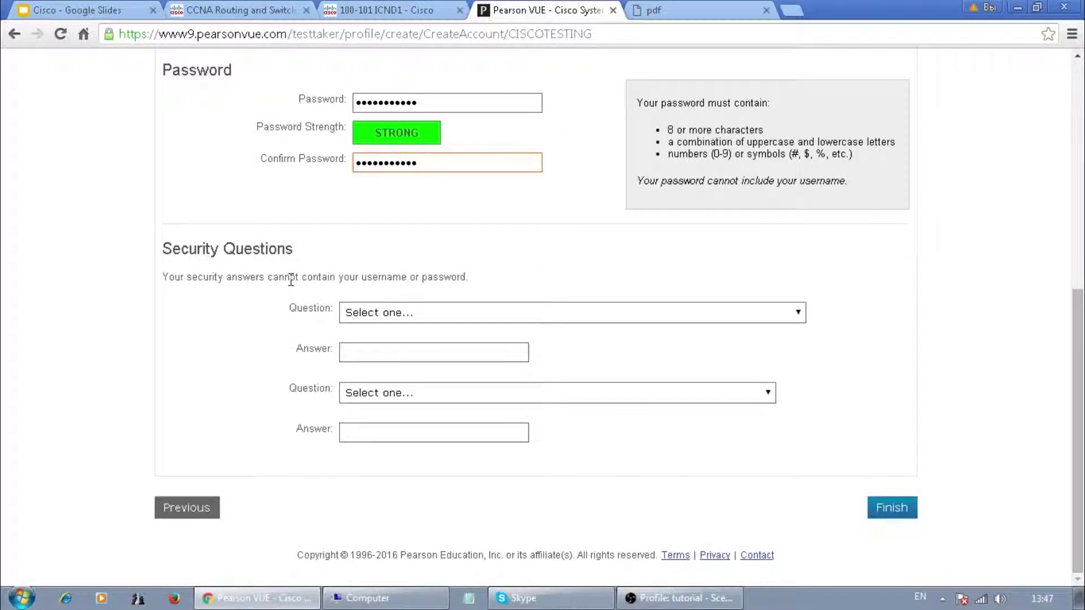
left_click(391, 314)
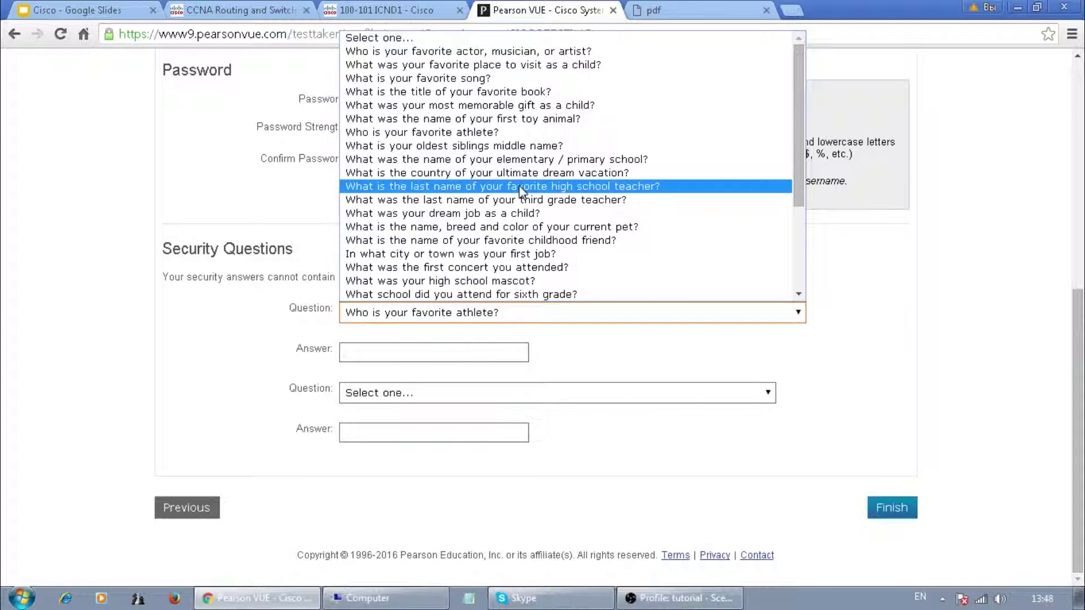
left_click(418, 78)
left_click(397, 352)
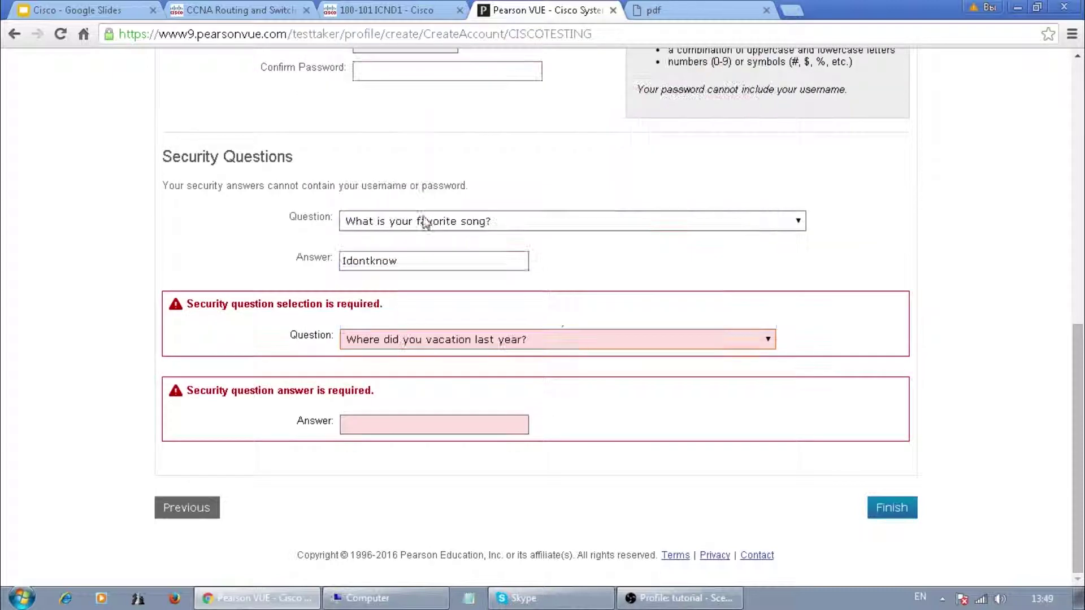
left_click(409, 421)
left_click(891, 511)
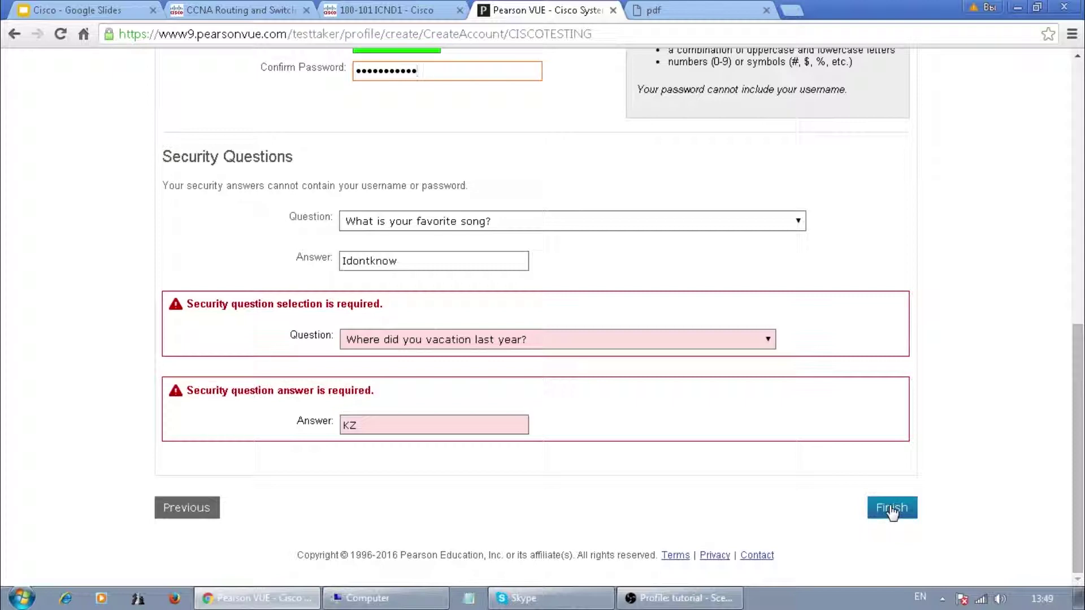
left_click(891, 509)
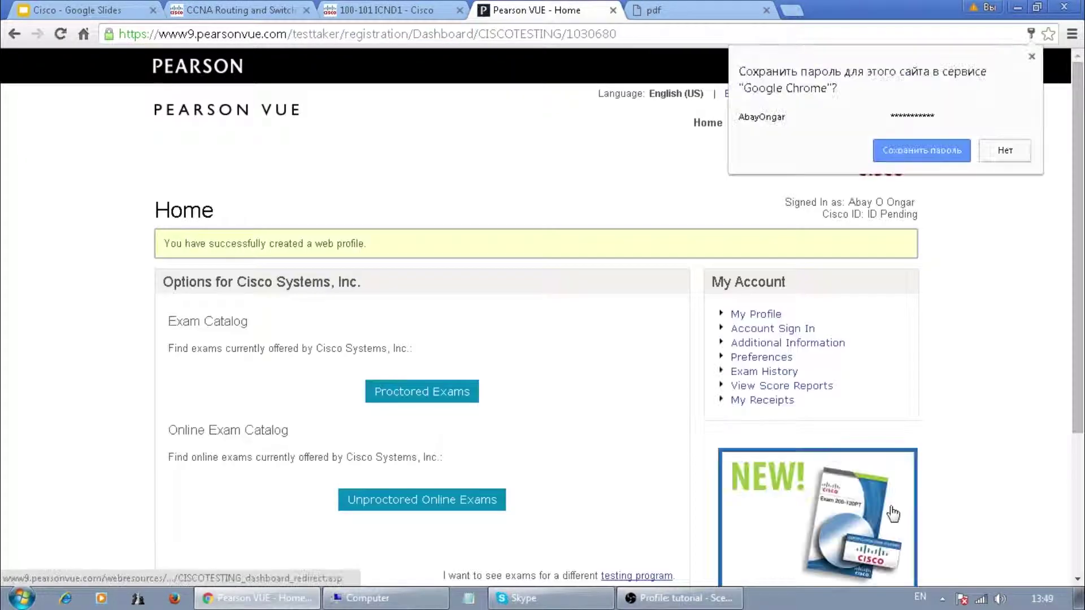
left_click(1005, 152)
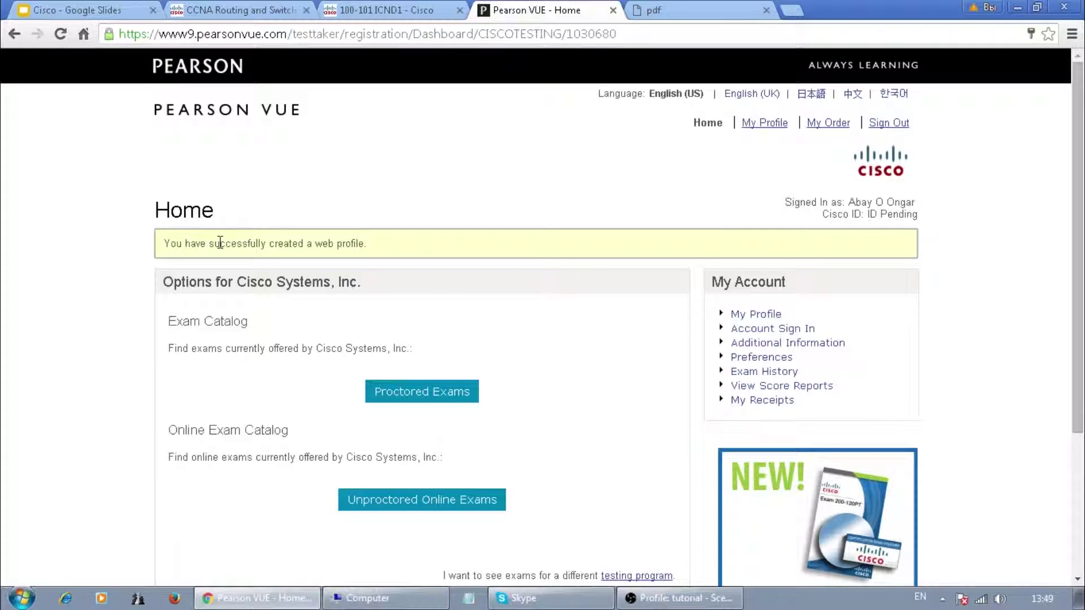
left_click_drag(177, 244, 423, 244)
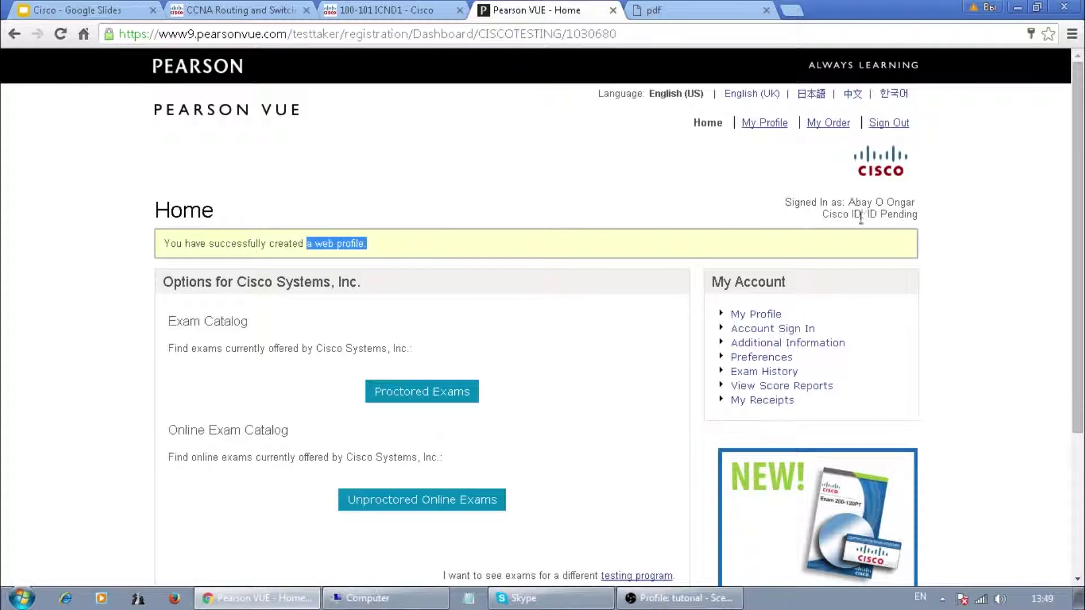
left_click_drag(829, 215, 930, 221)
left_click_drag(812, 202, 917, 198)
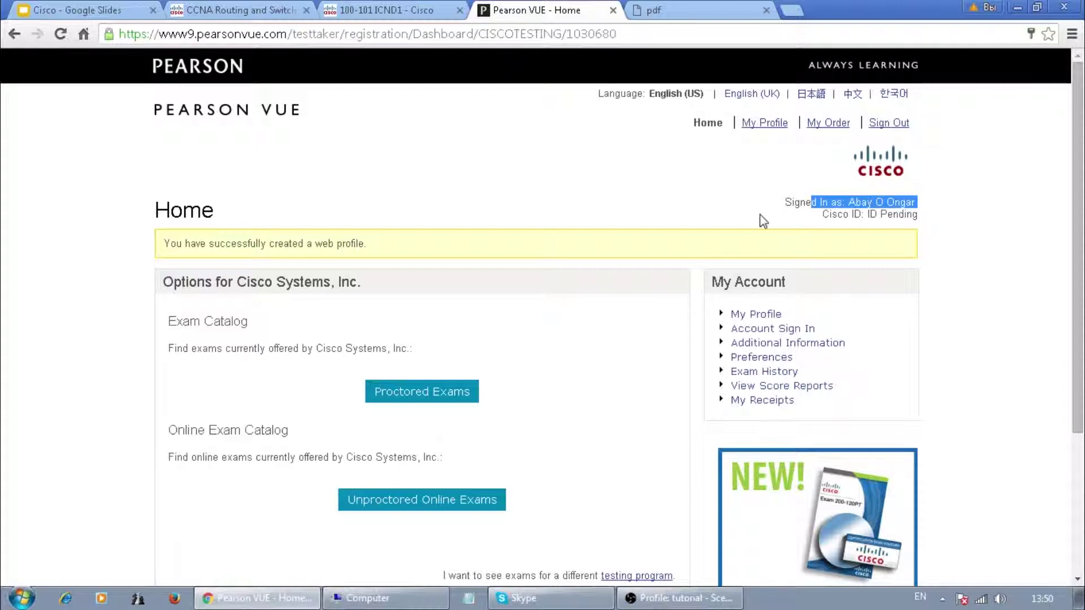
scroll(729, 240, "down", 3)
left_click(399, 13)
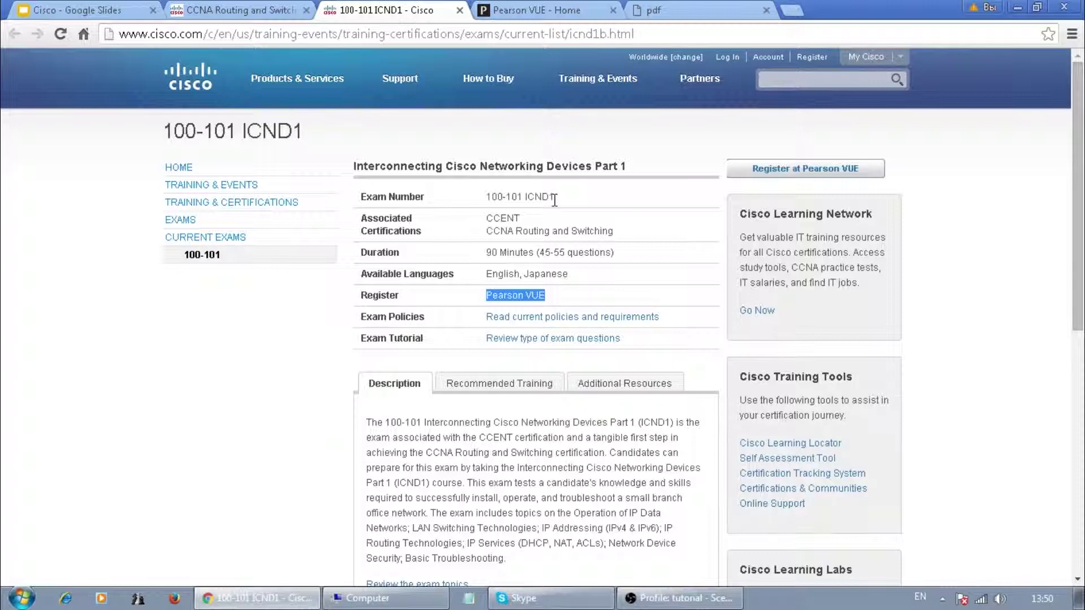
left_click(546, 13)
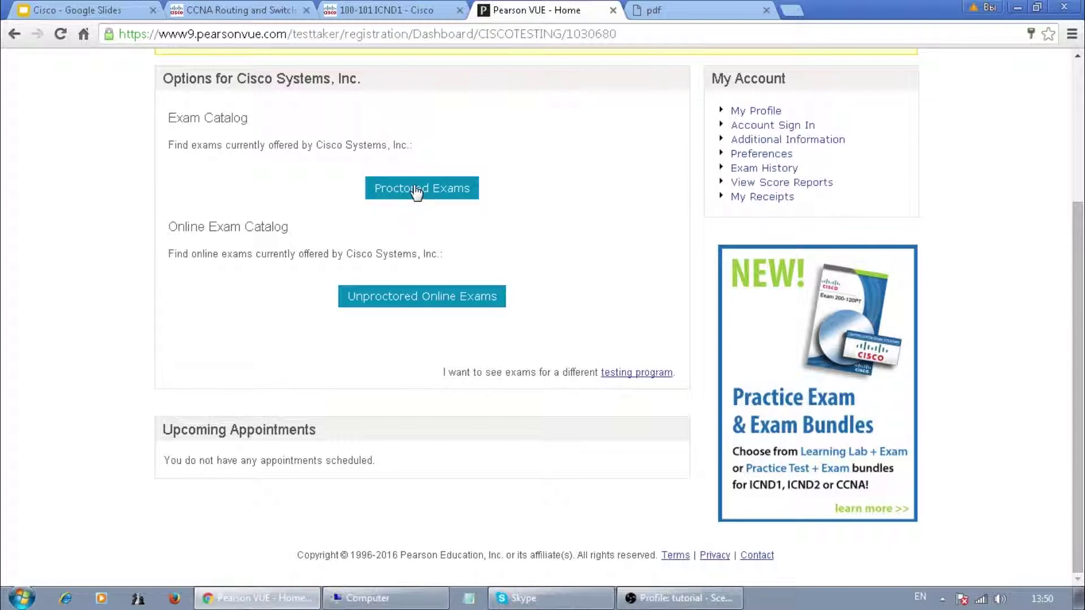
- Select the 100-101 Interconnecting Cisco Networking Devices Part 1 proctored exam in English
left_click(411, 187)
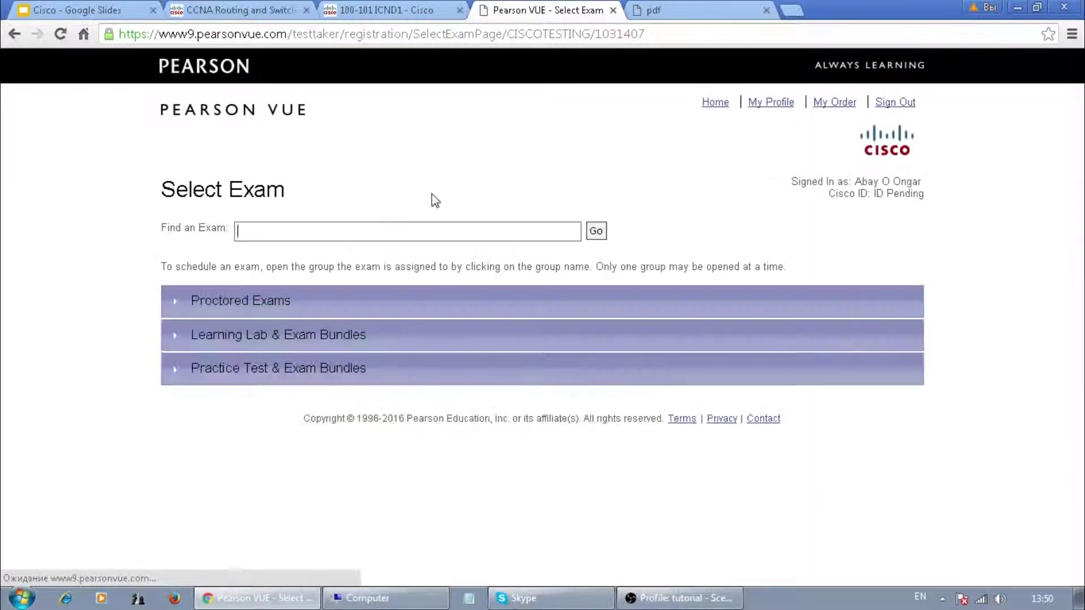
left_click(210, 304)
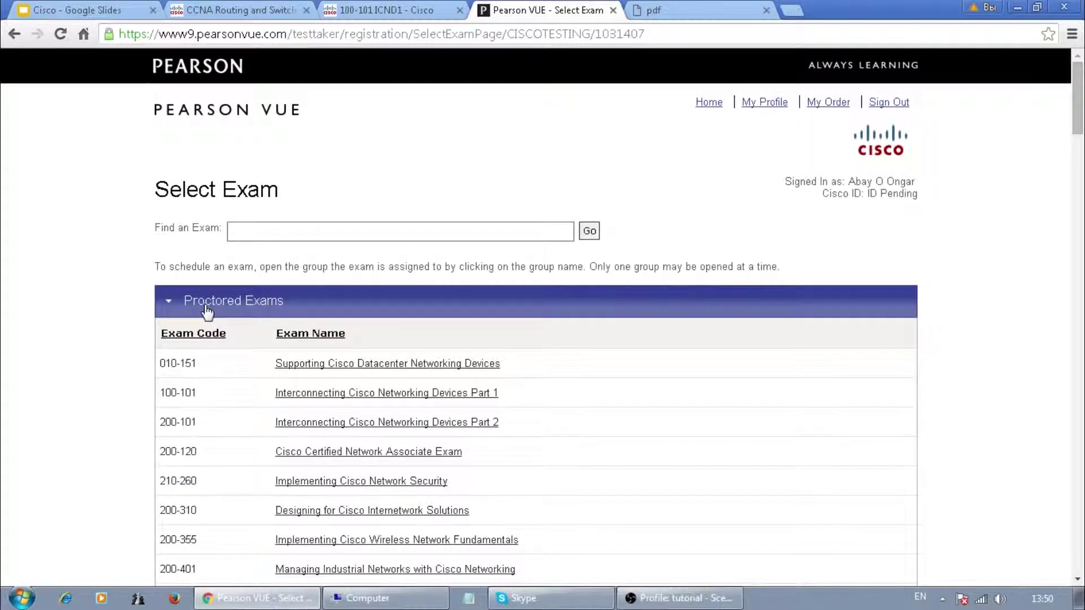
scroll(206, 312, "down", 2)
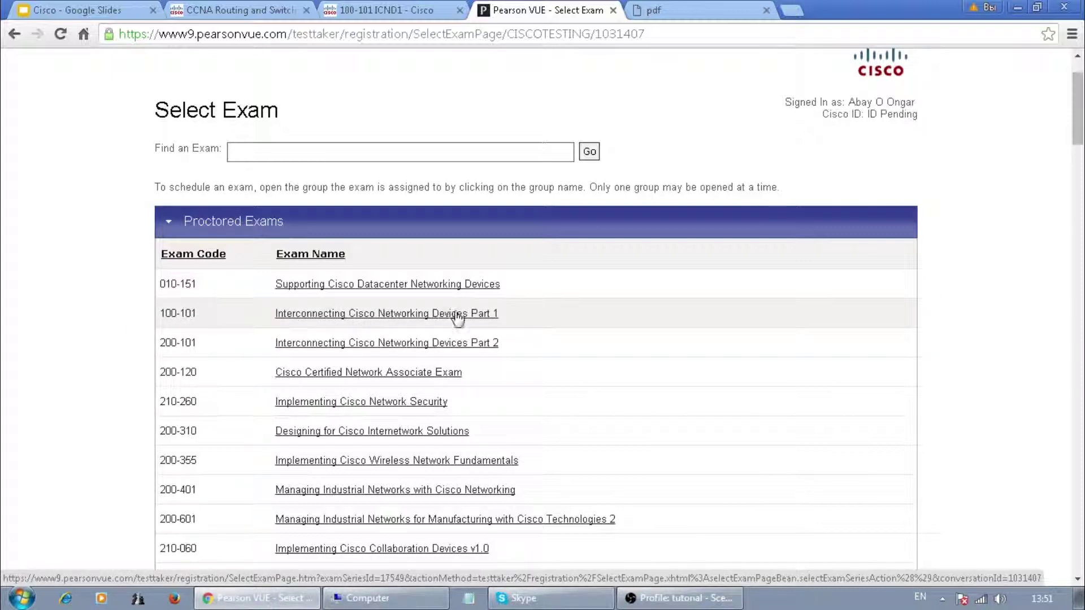
left_click(407, 313)
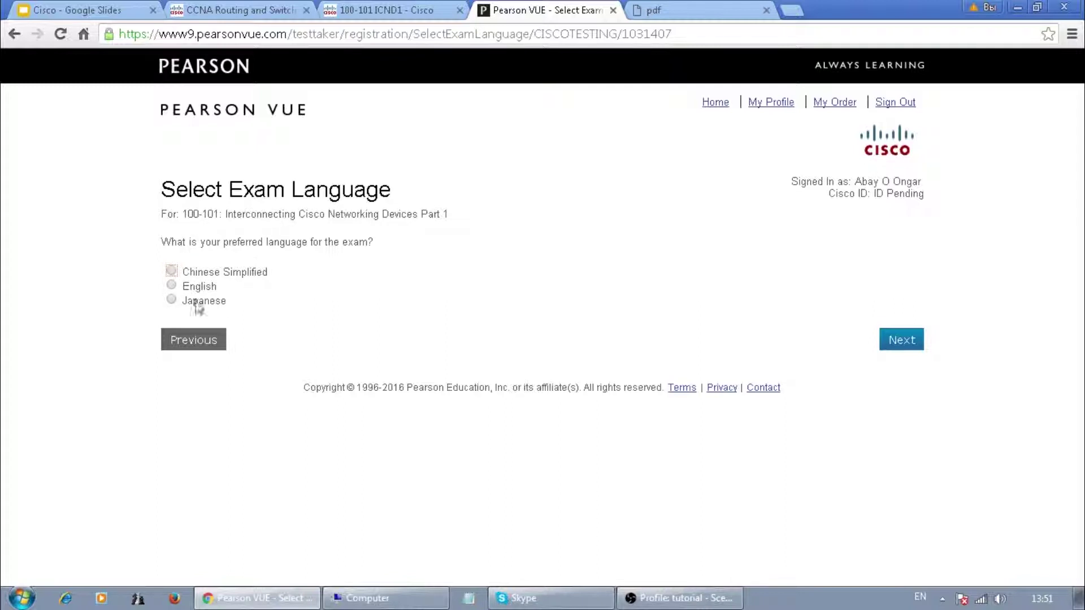
left_click(172, 289)
left_click(903, 341)
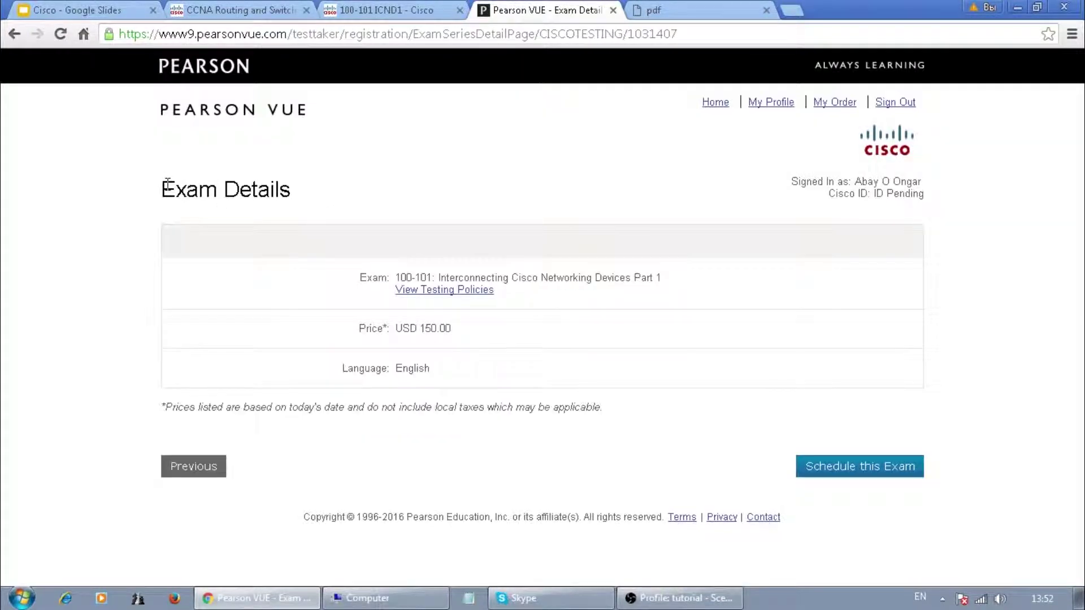
- Review the USD 150.00 price, English language and tax note, then schedule the exam
left_click_drag(167, 184, 291, 188)
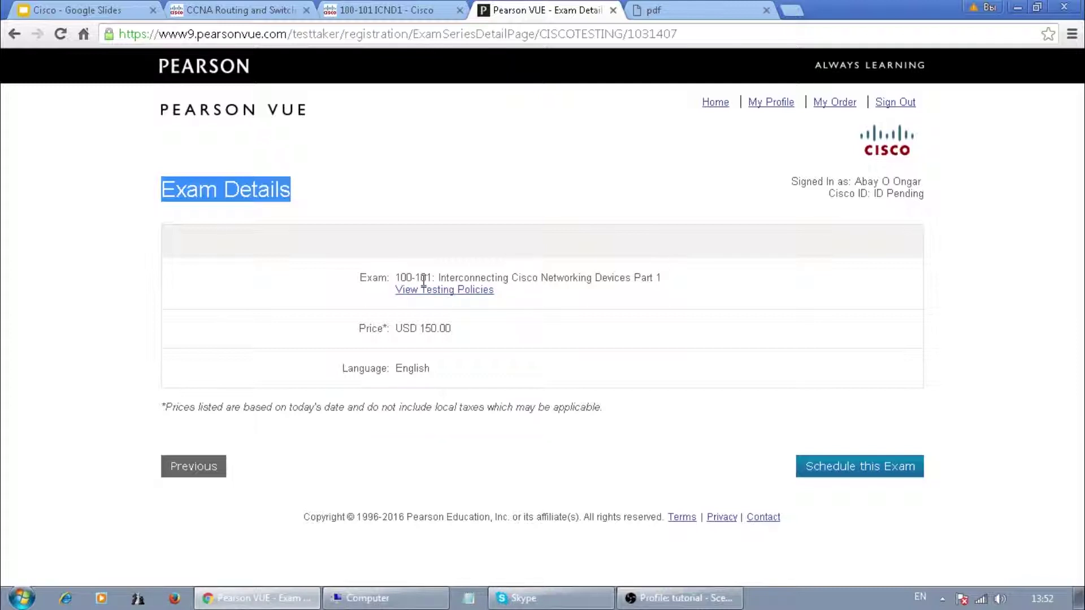
left_click_drag(361, 327, 388, 326)
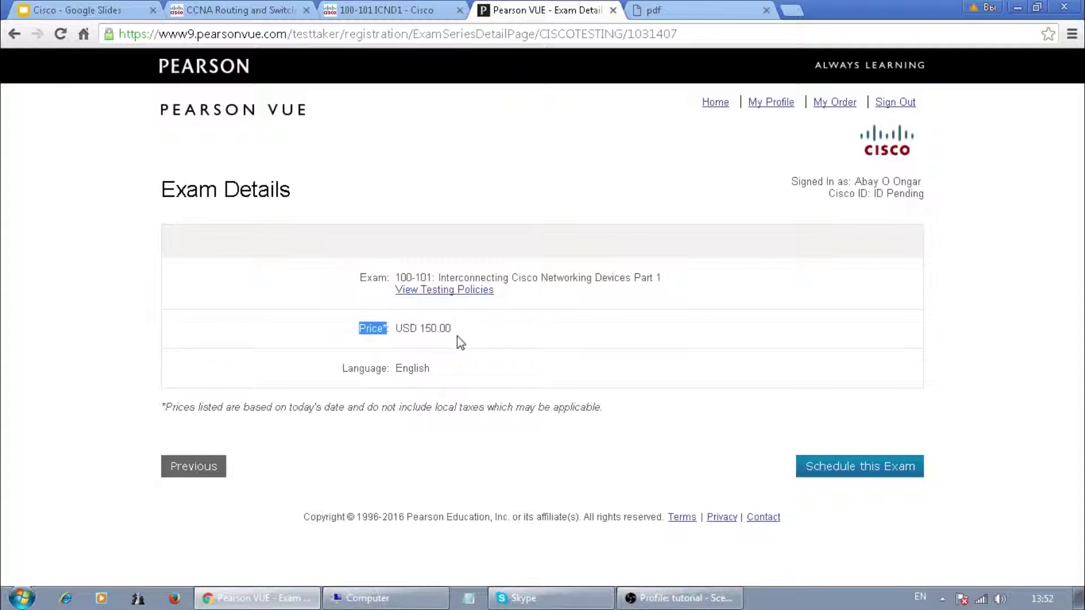
left_click_drag(353, 368, 446, 374)
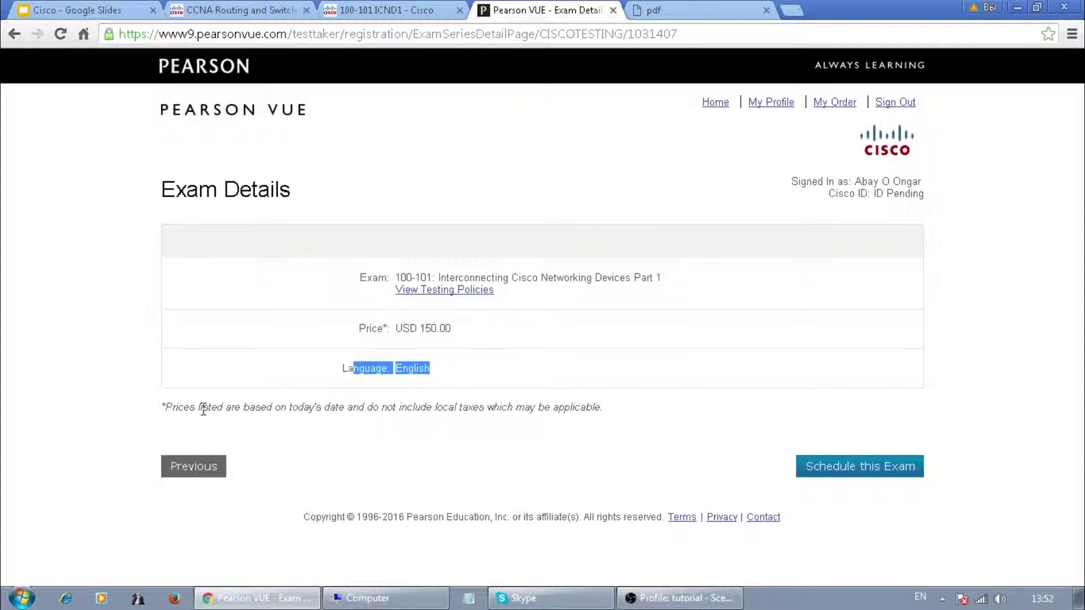
left_click_drag(166, 408, 465, 418)
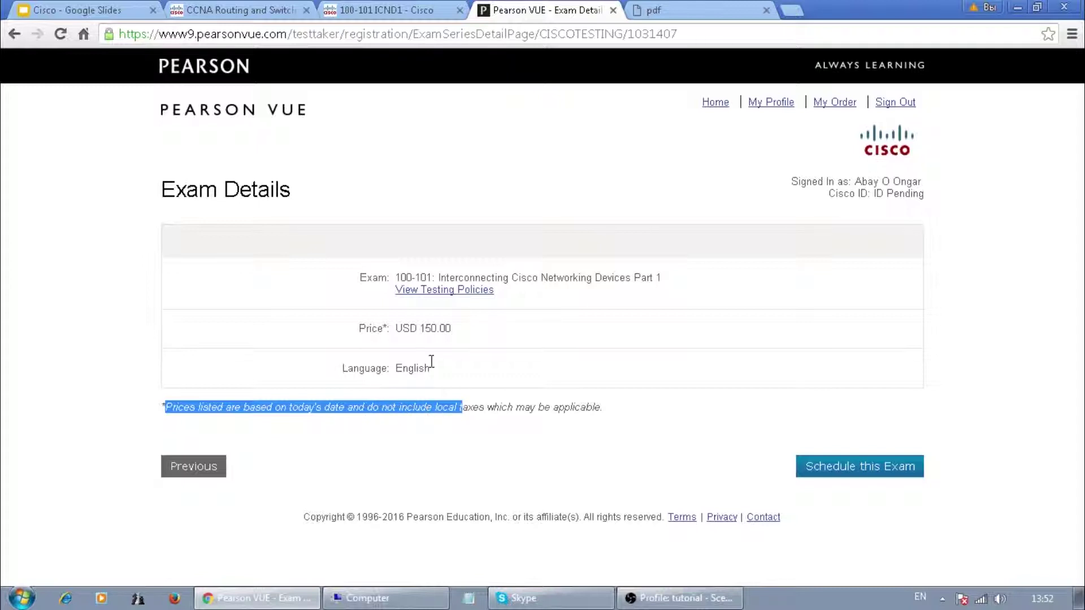
left_click_drag(420, 330, 437, 330)
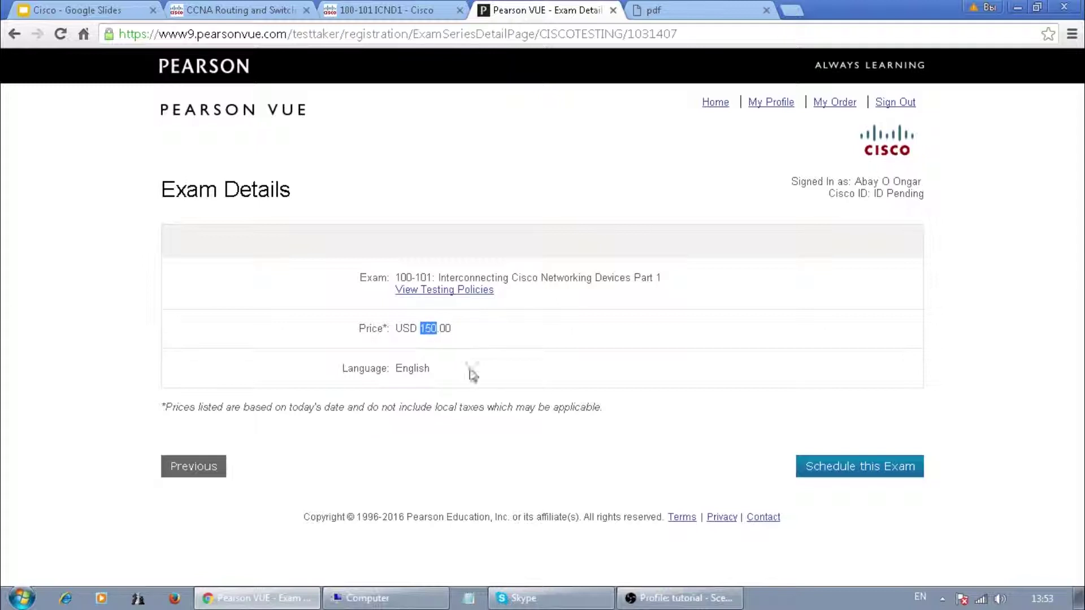
left_click(832, 464)
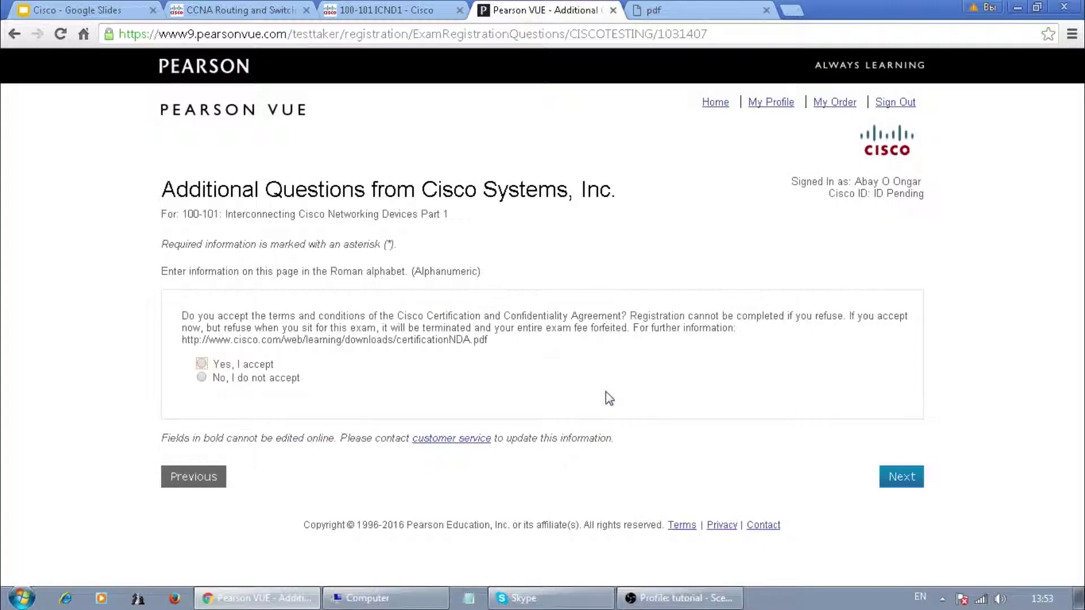
- Read the Cisco agreement question and its warning, then select 'Yes, I accept'
left_click_drag(218, 315, 501, 314)
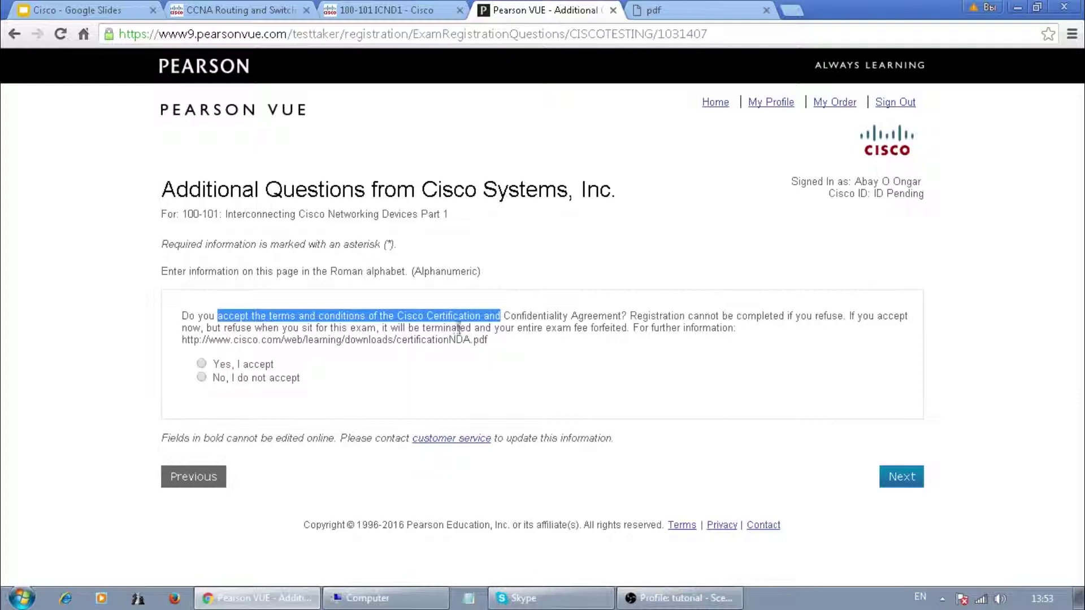
left_click_drag(233, 328, 449, 329)
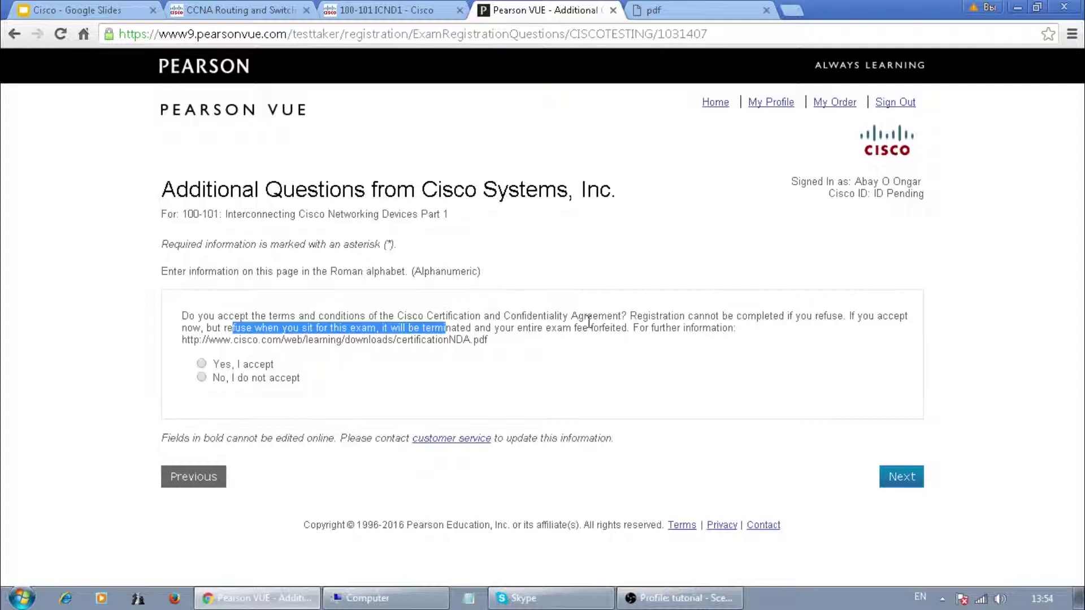
left_click(201, 364)
- Continue to Test Center Search and browse the centres listed near Almaty
left_click(905, 483)
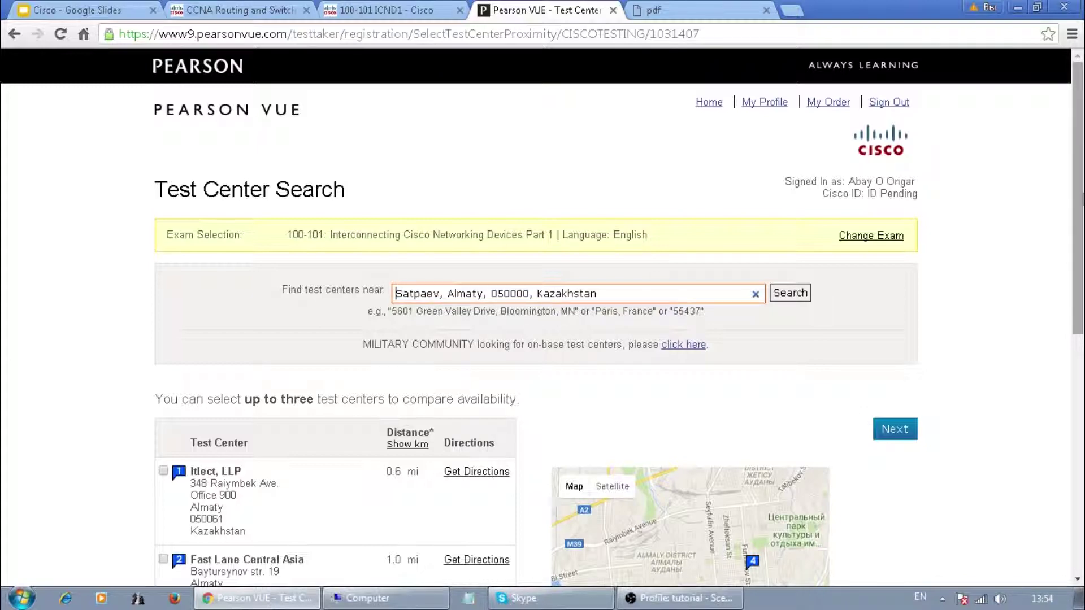
left_click_drag(1078, 176, 1080, 271)
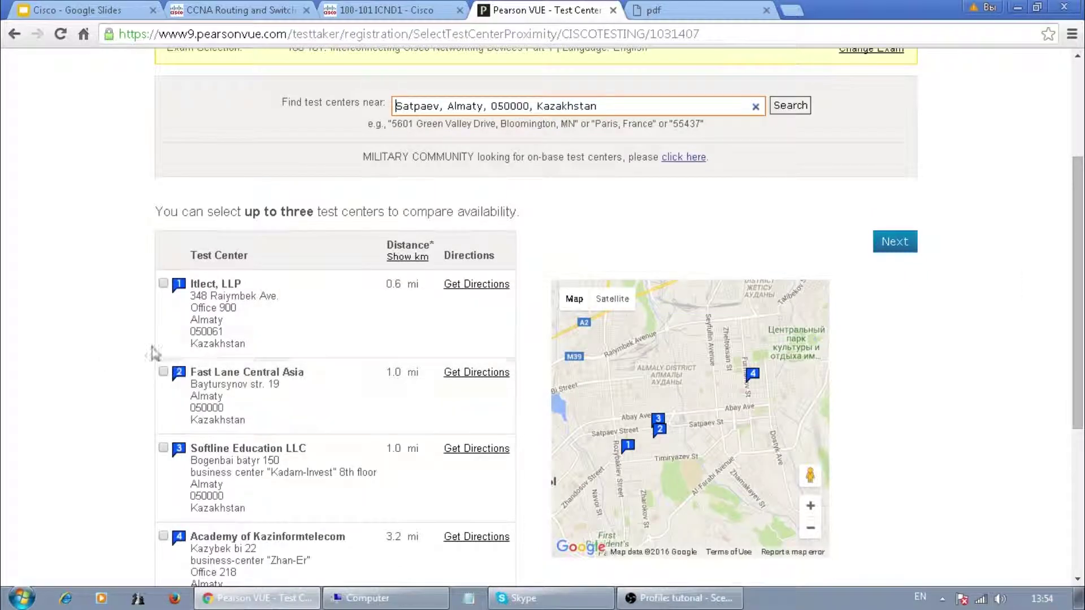
scroll(87, 388, "down", 3)
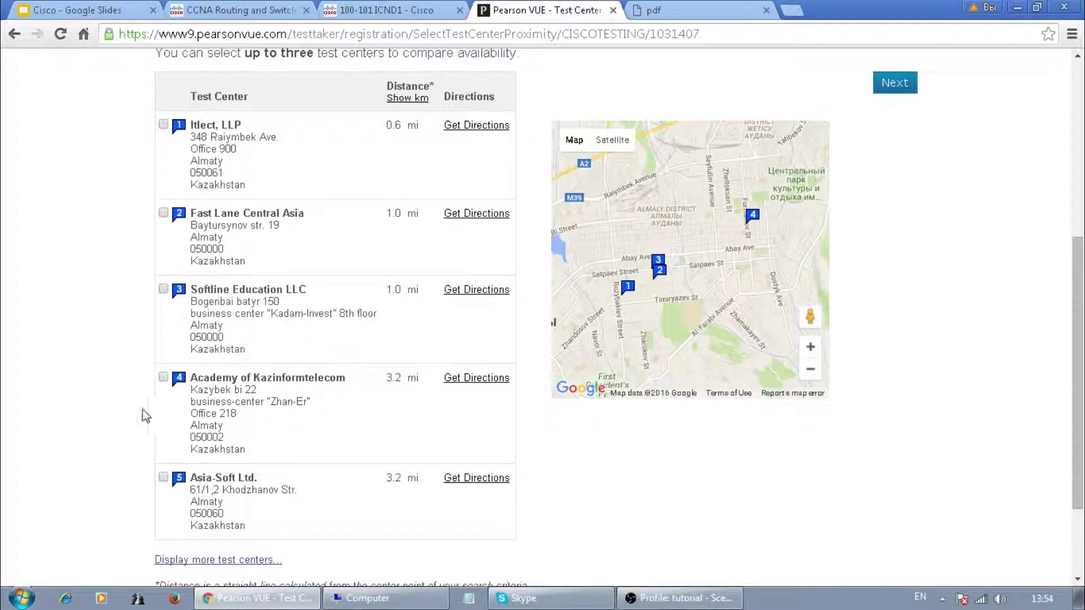
scroll(138, 325, "up", 3)
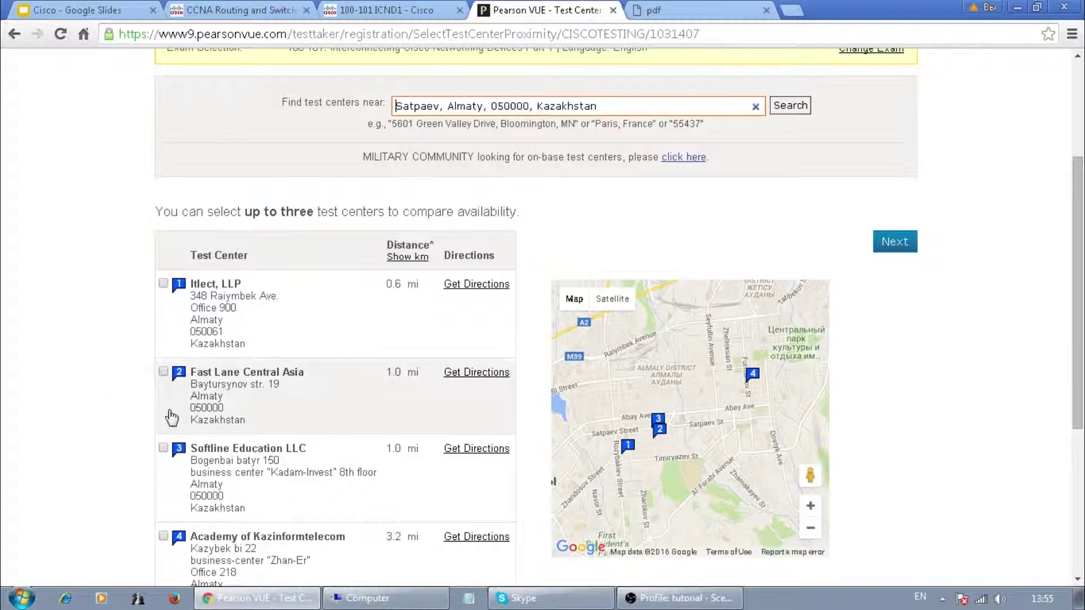
scroll(121, 402, "down", 1)
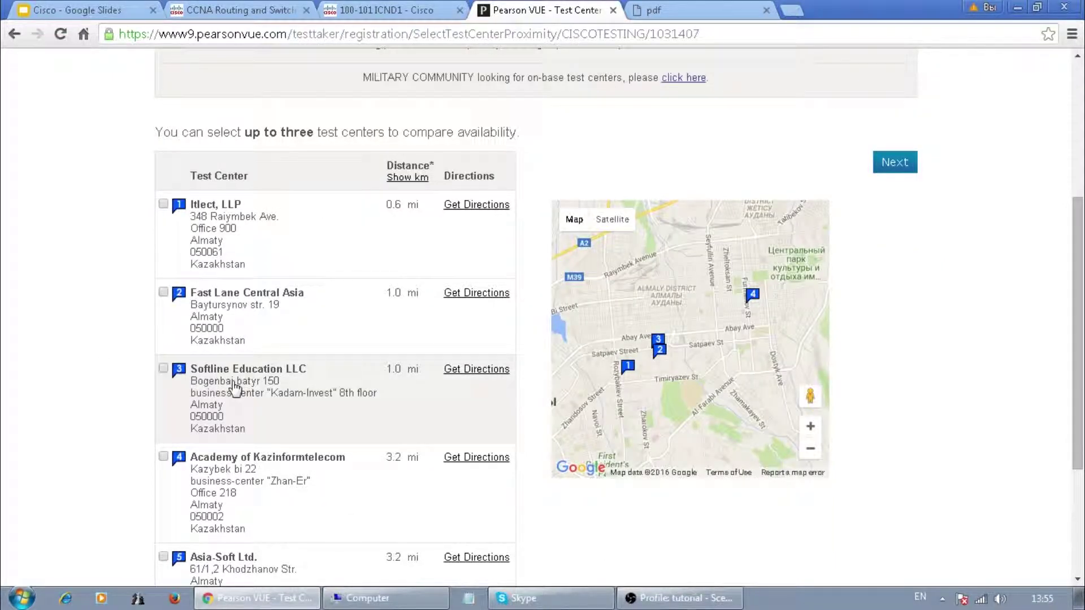
scroll(109, 392, "down", 2)
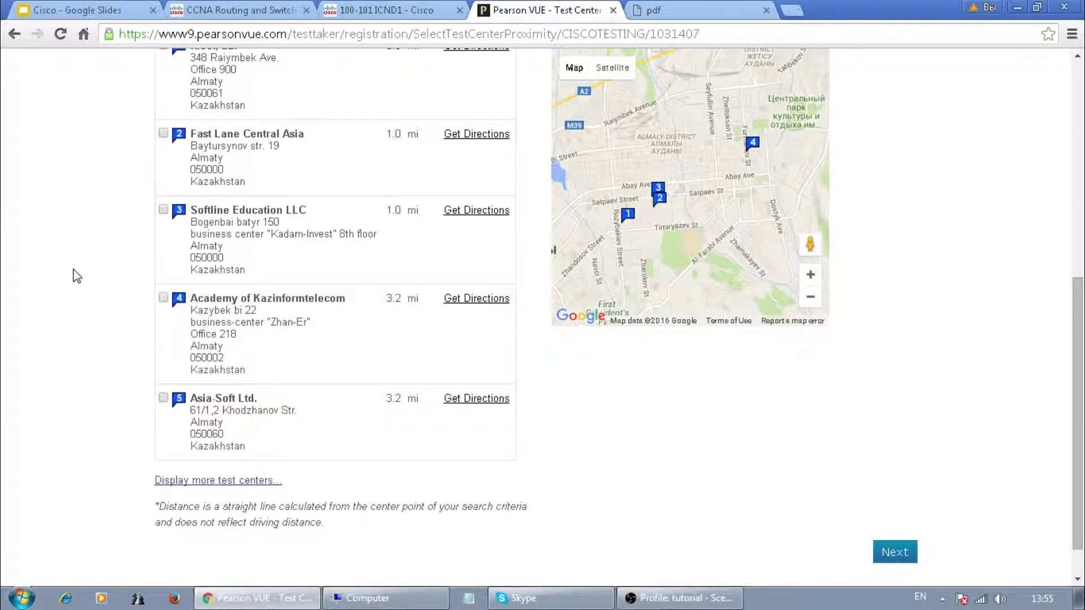
scroll(69, 261, "up", 3)
scroll(69, 261, "down", 4)
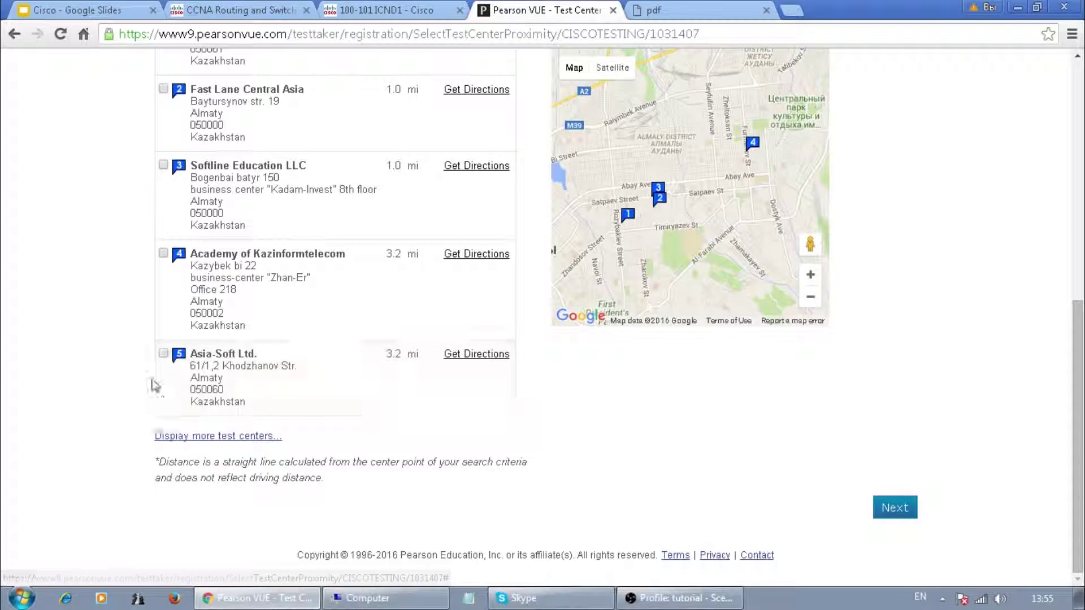
- Tick Asia-Soft Ltd. and Fast Lane Central Asia and submit them
left_click(163, 355)
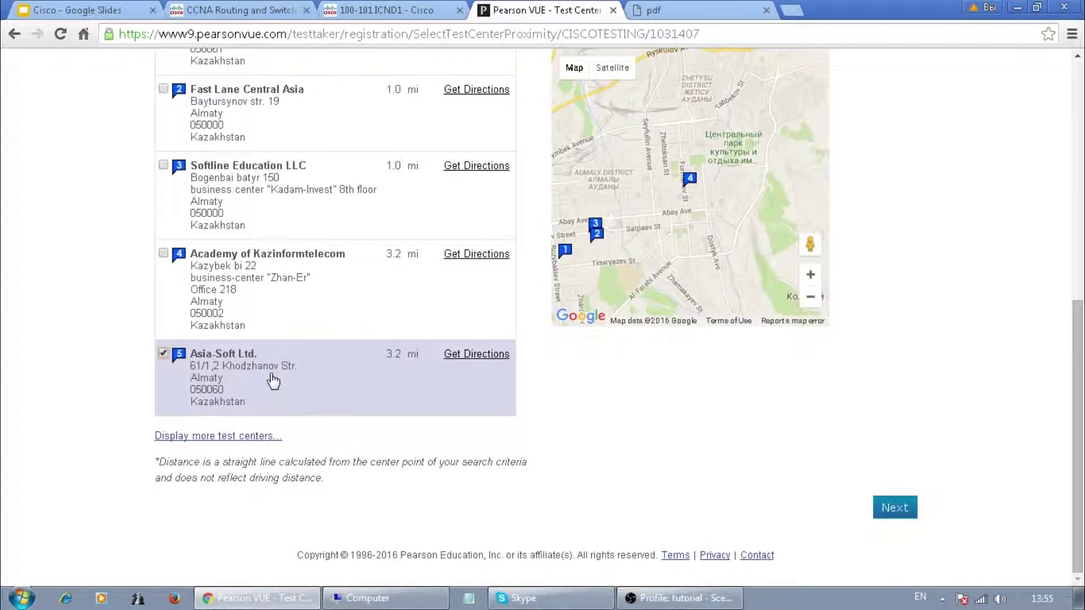
scroll(67, 368, "up", 4)
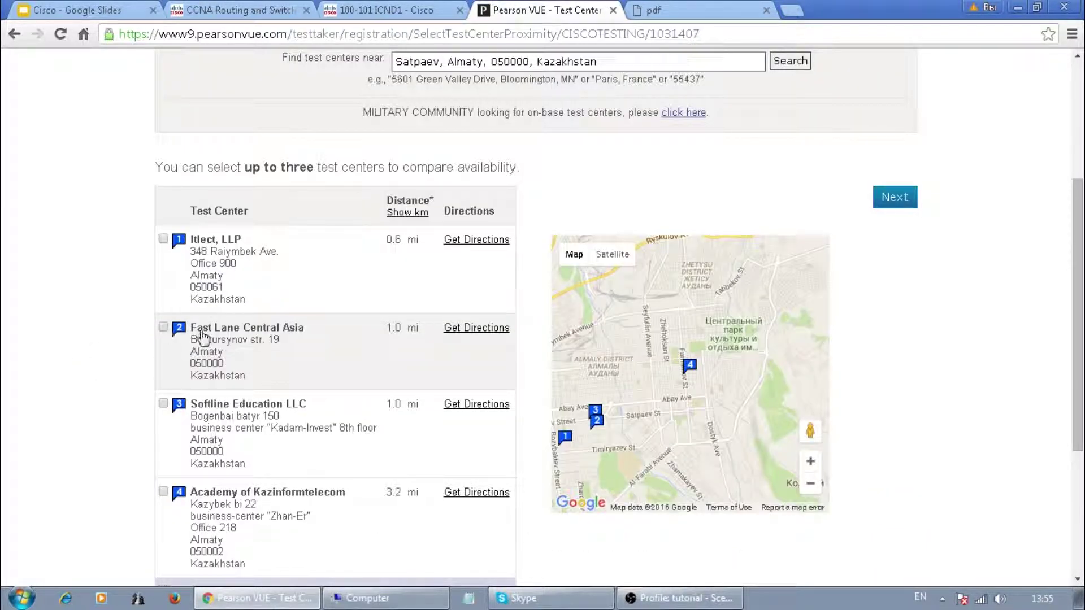
left_click(164, 328)
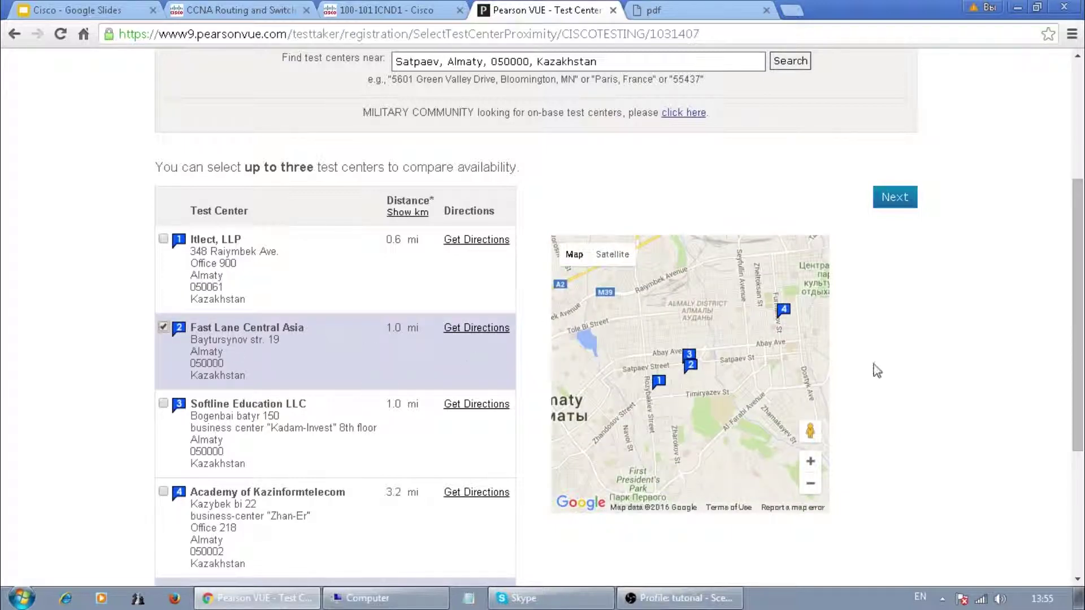
scroll(893, 379, "down", 4)
left_click(900, 507)
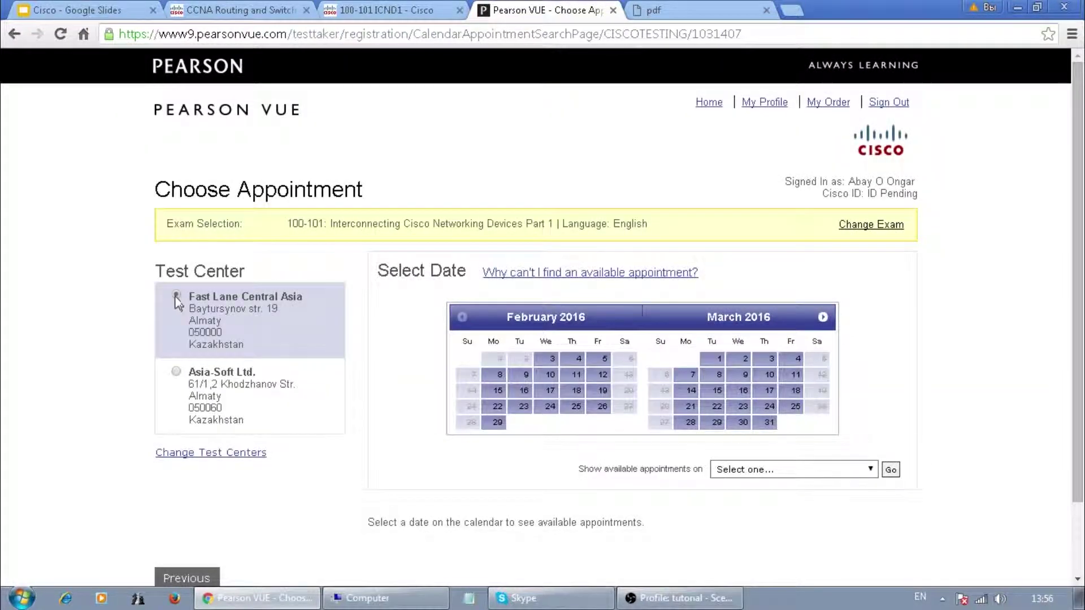
- Book Fast Lane Central Asia for February 10, 2016 at 02:15 PM
left_click(176, 296)
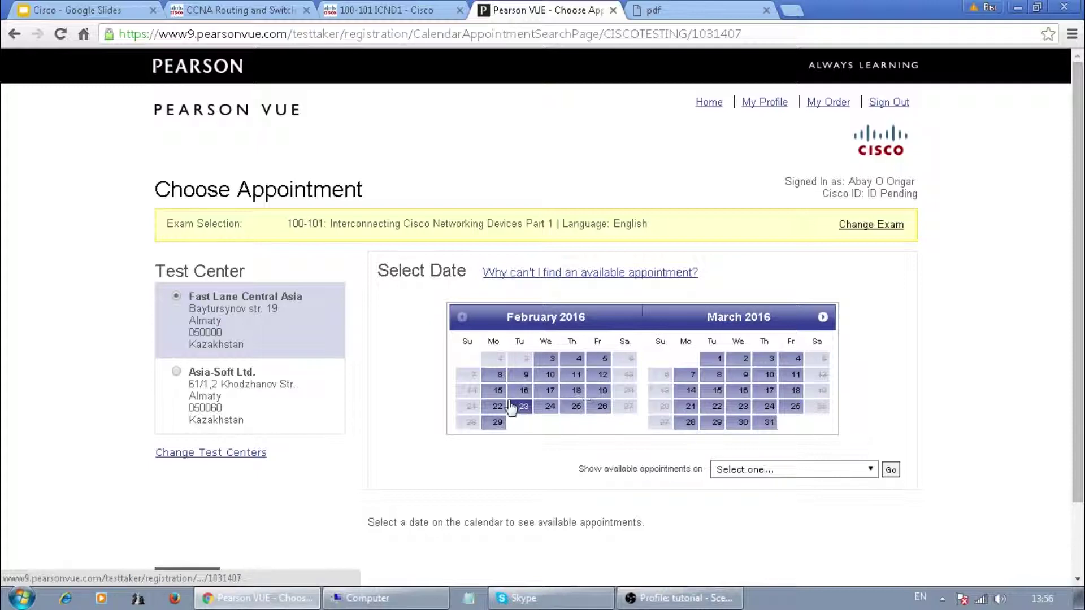
left_click(546, 375)
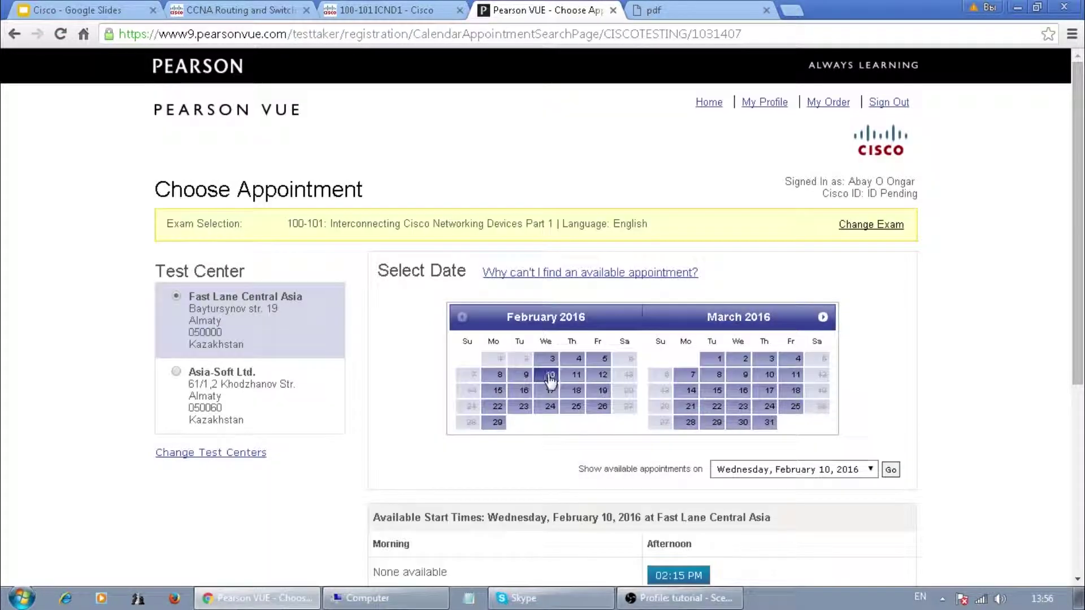
scroll(547, 374, "down", 4)
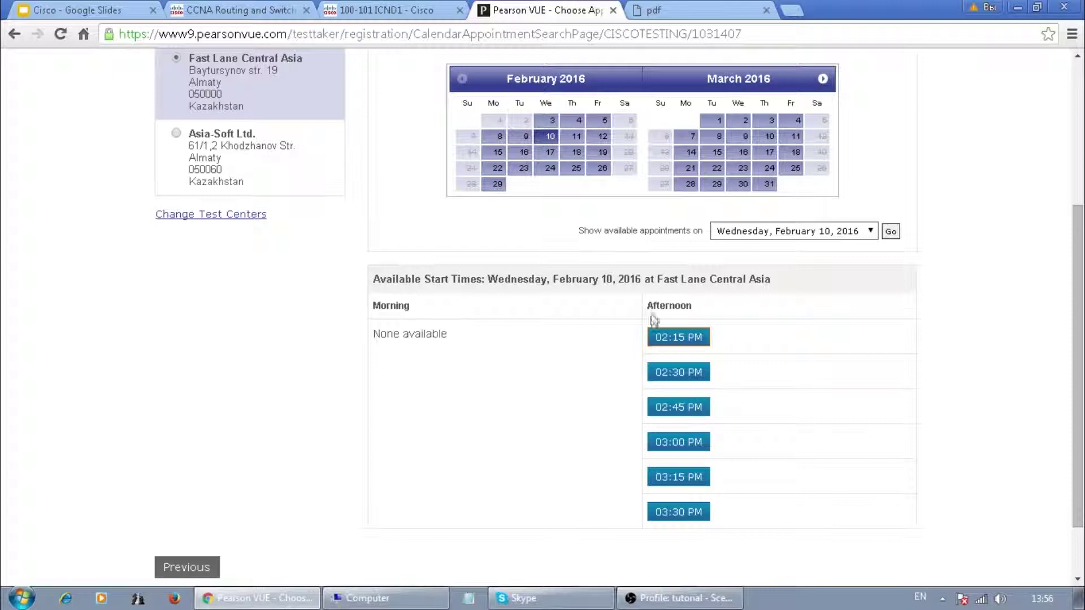
left_click(675, 339)
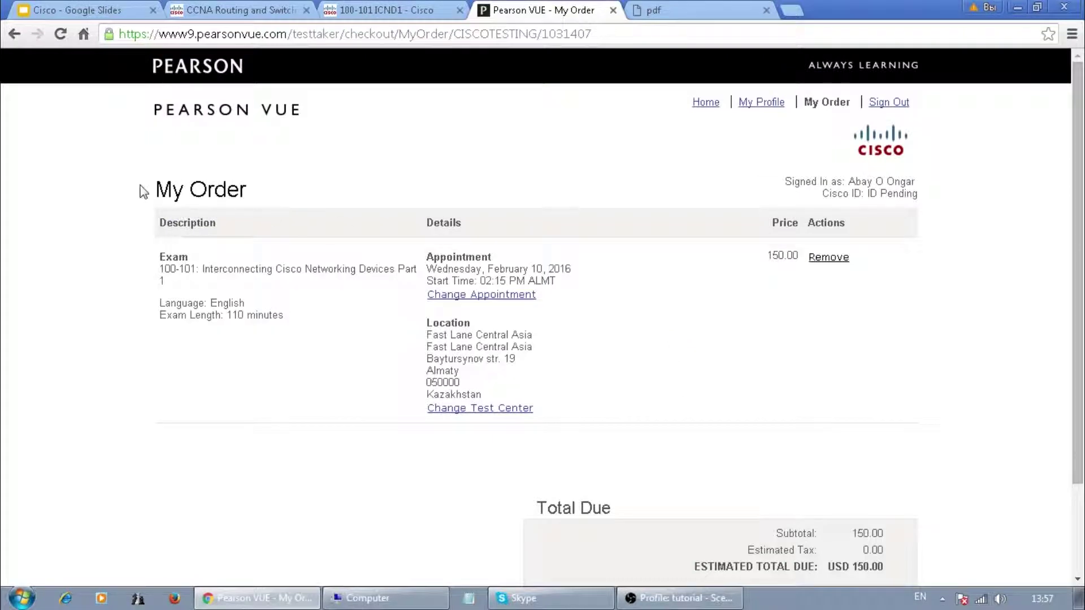
- Check the order's exam, language, 110-minute length, date, time and centre address, then check out
left_click_drag(156, 190, 257, 193)
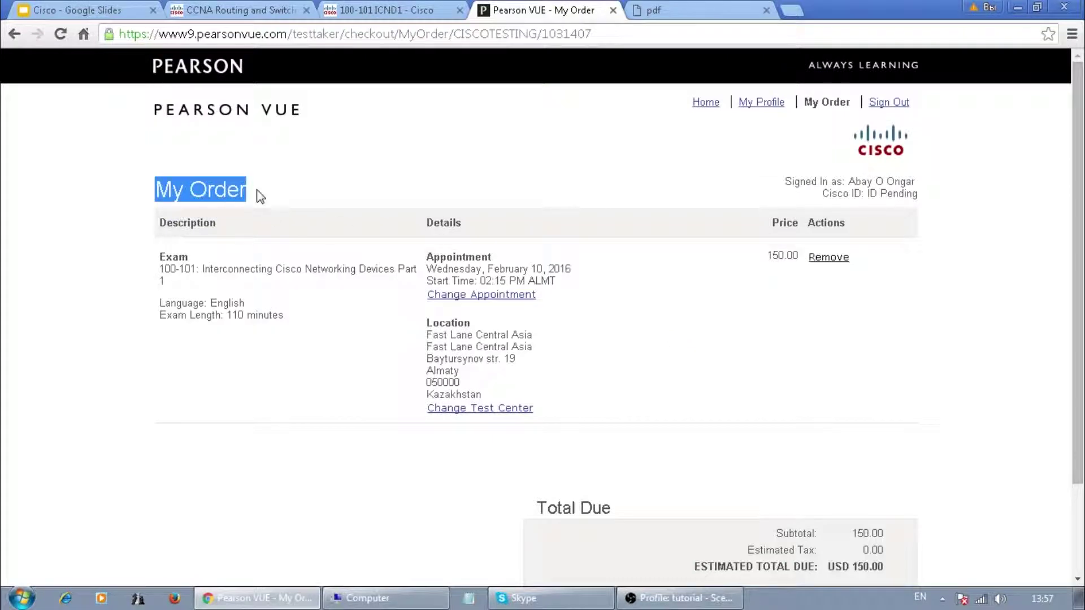
scroll(291, 244, "down", 2)
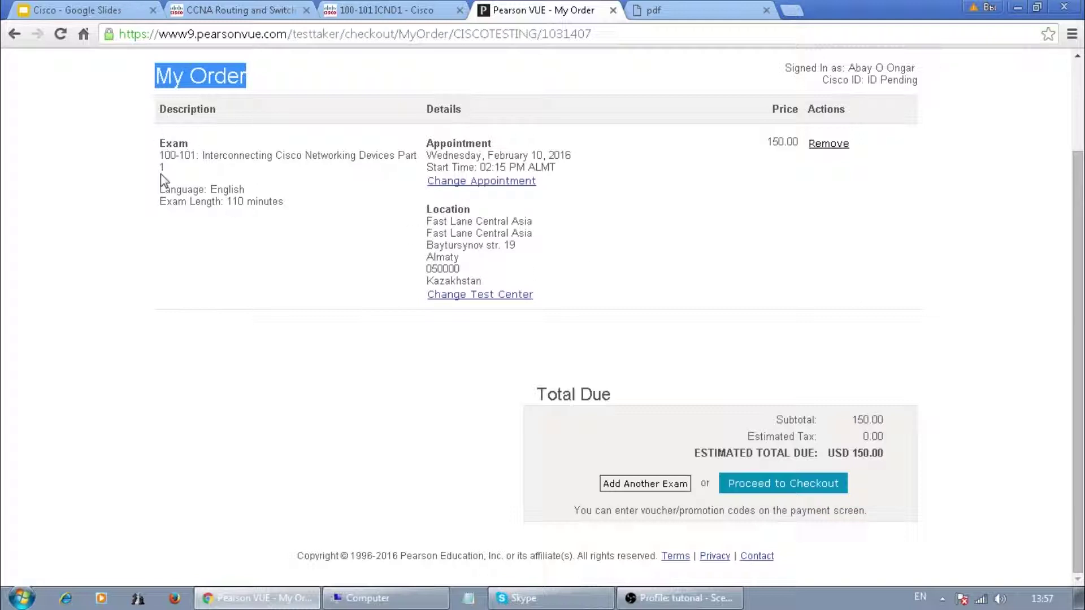
left_click_drag(160, 155, 407, 157)
left_click_drag(199, 190, 245, 190)
left_click_drag(162, 203, 289, 204)
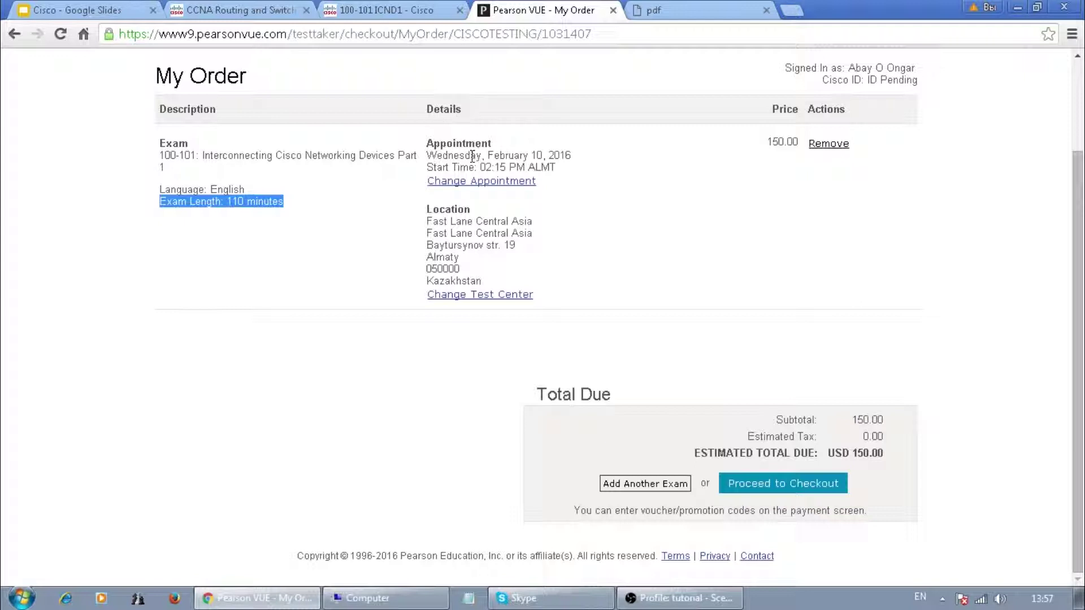
left_click_drag(437, 157, 572, 158)
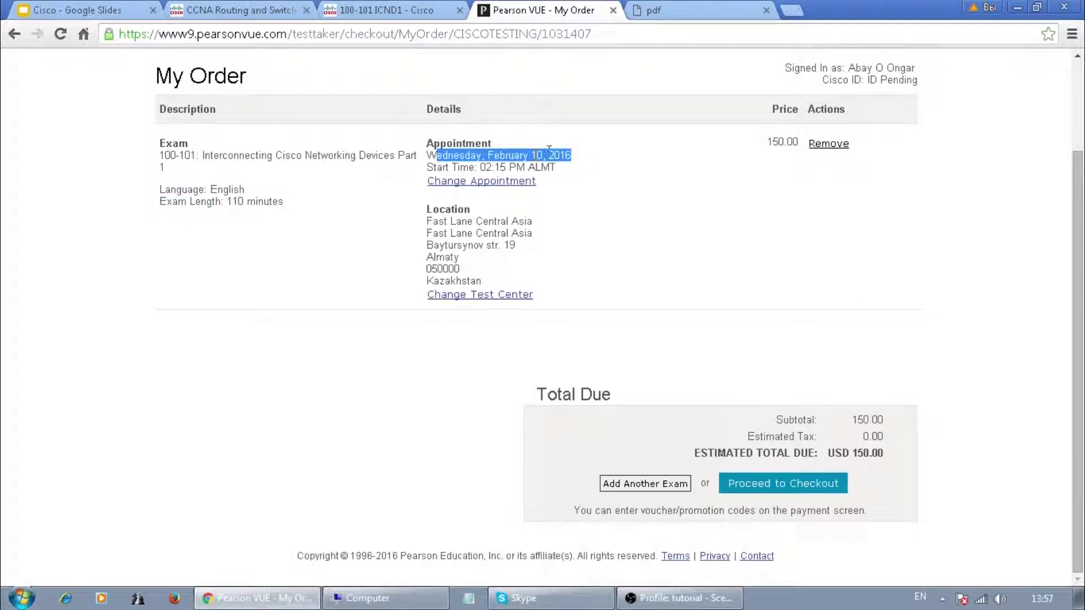
left_click_drag(436, 168, 556, 168)
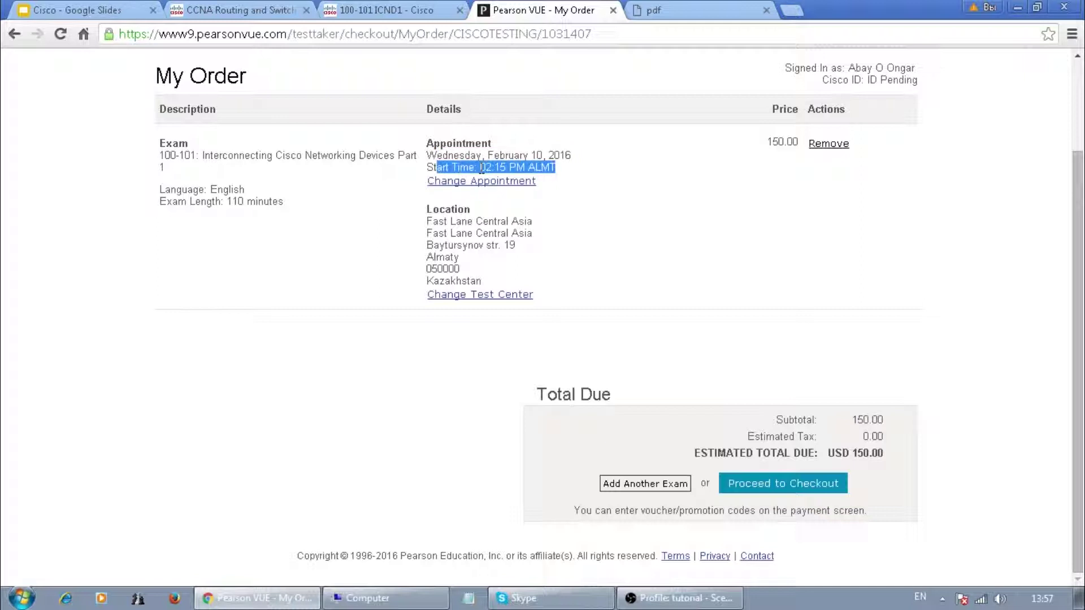
left_click_drag(426, 222, 533, 245)
left_click(433, 257)
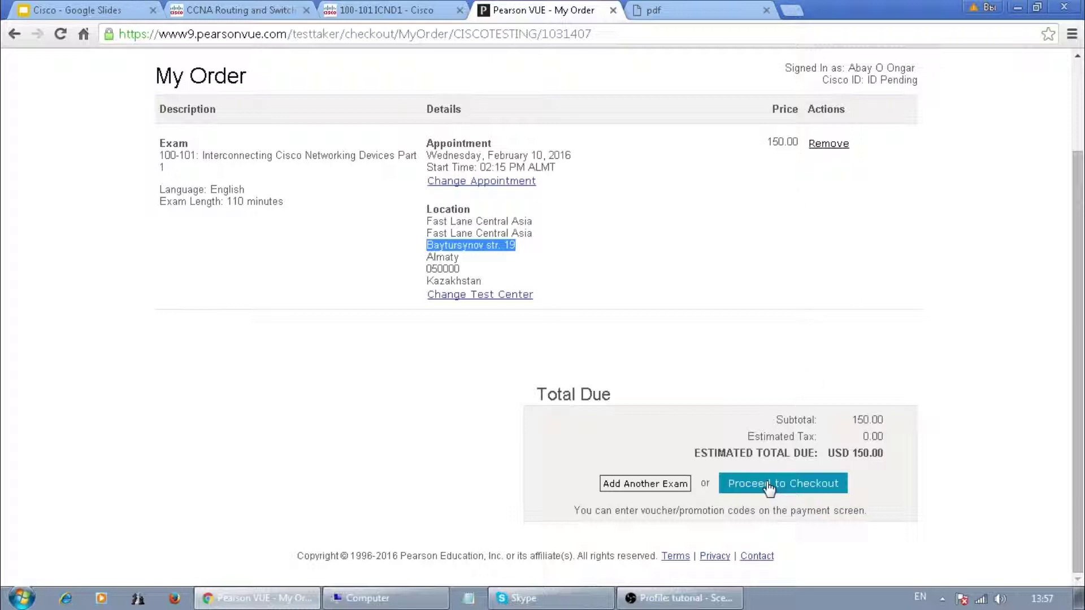
left_click(768, 486)
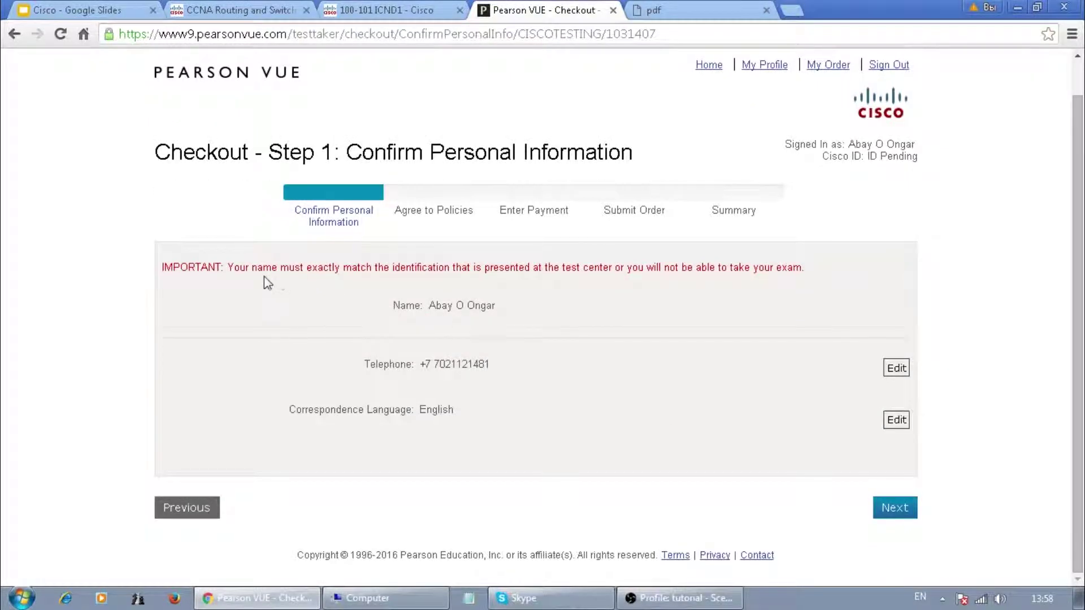
- Verify the candidate name on Step 1 and continue to the Cisco Systems policies
left_click_drag(405, 309, 497, 309)
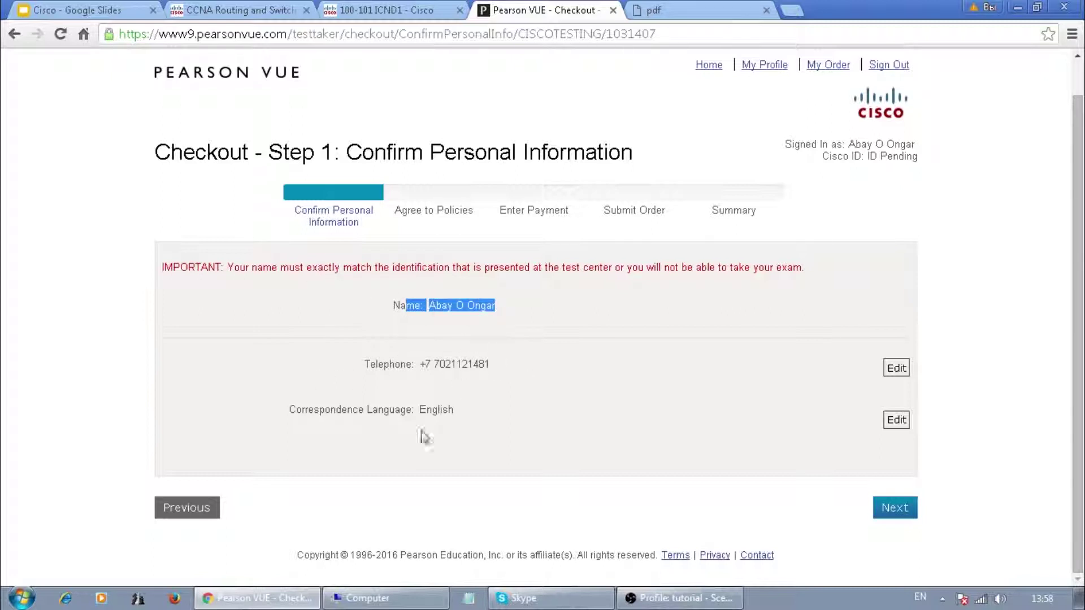
left_click(904, 508)
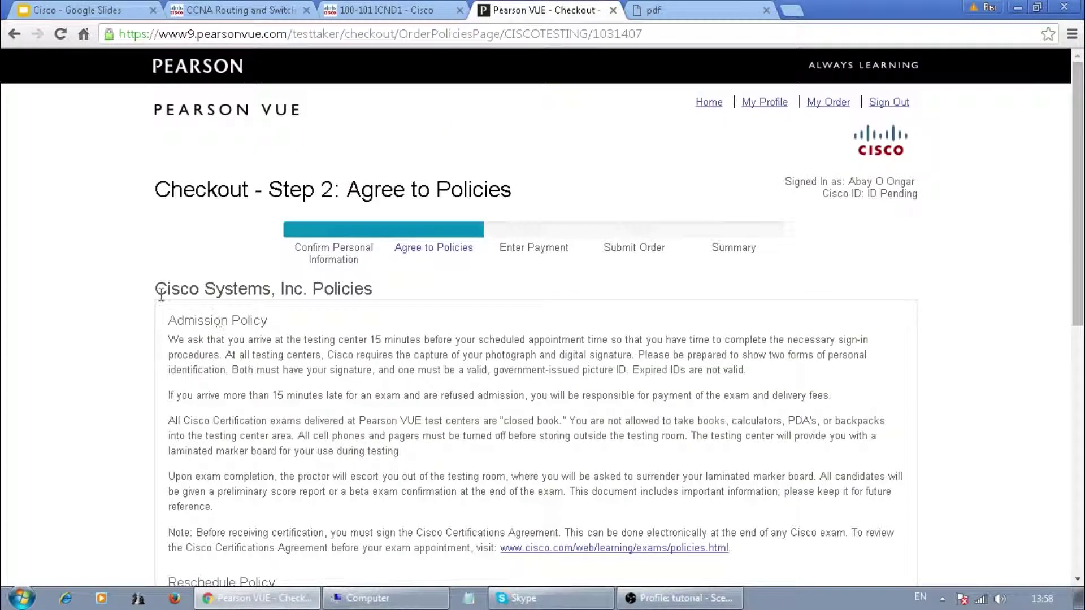
left_click_drag(156, 289, 373, 293)
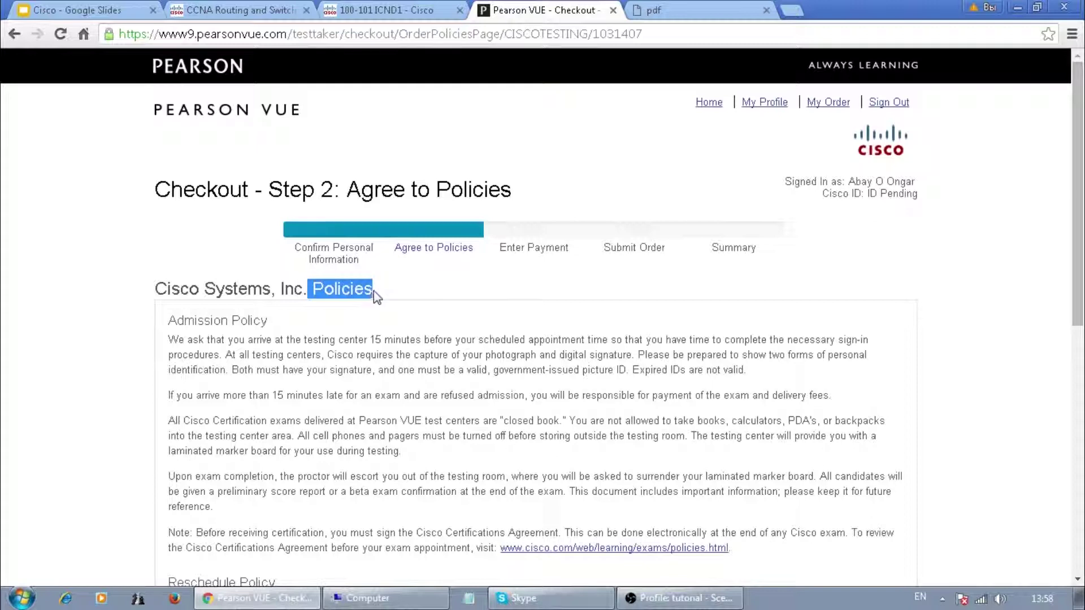
- Read through the policies and agree to the Cisco Systems, Inc. policies
scroll(969, 251, "down", 2)
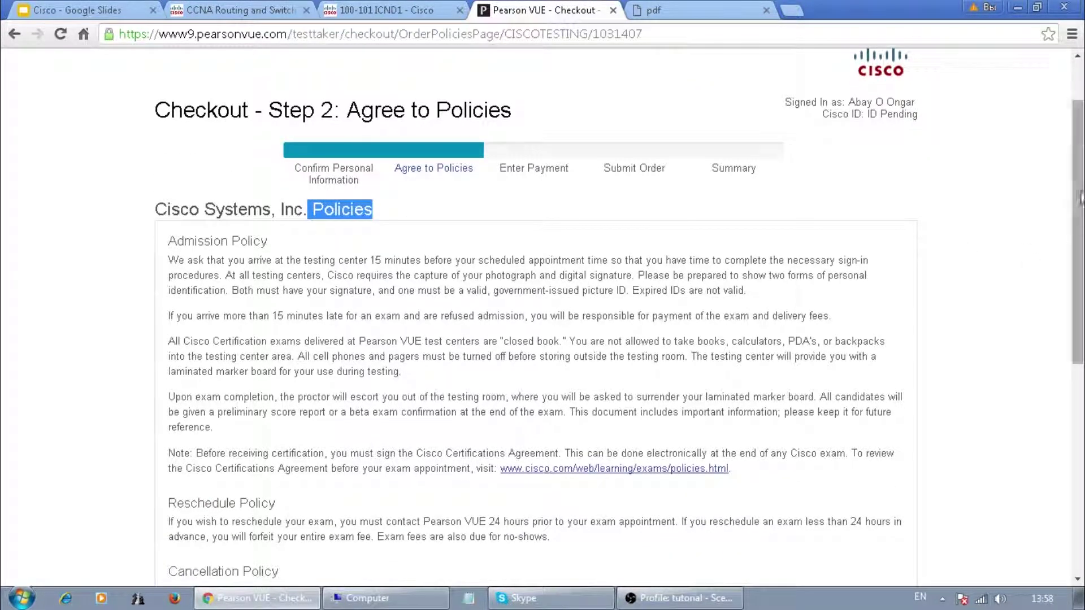
scroll(1079, 209, "down", 1)
scroll(1079, 209, "down", 1)
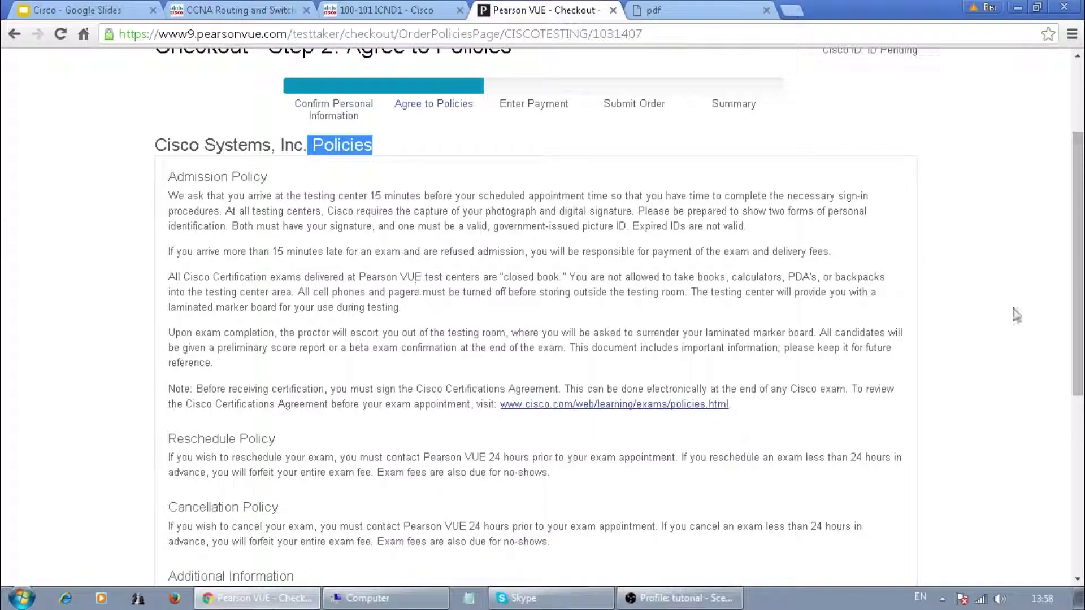
left_click_drag(1080, 240, 1081, 430)
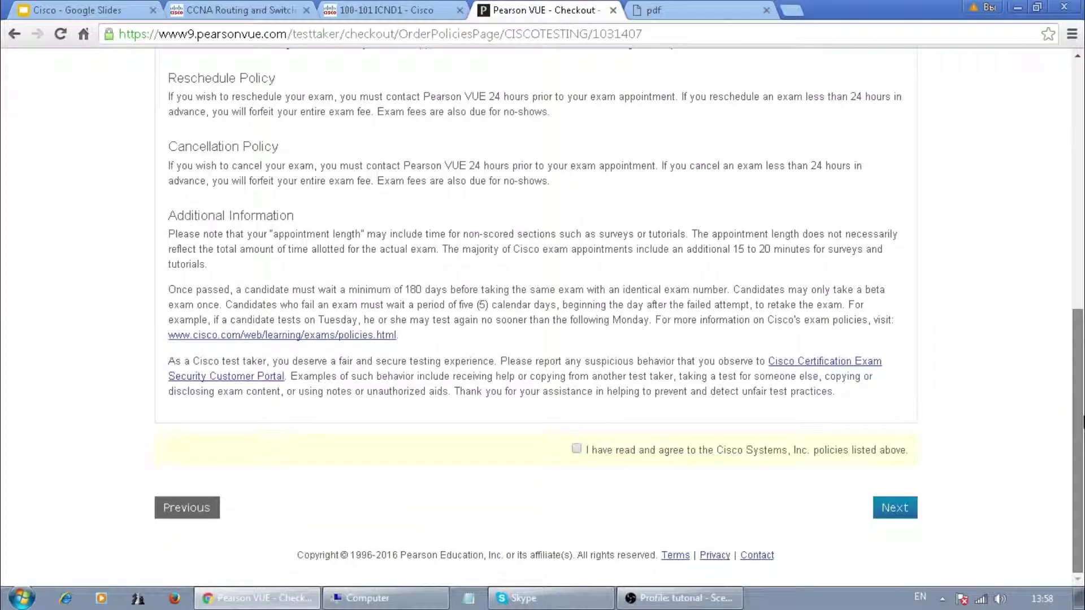
left_click(576, 450)
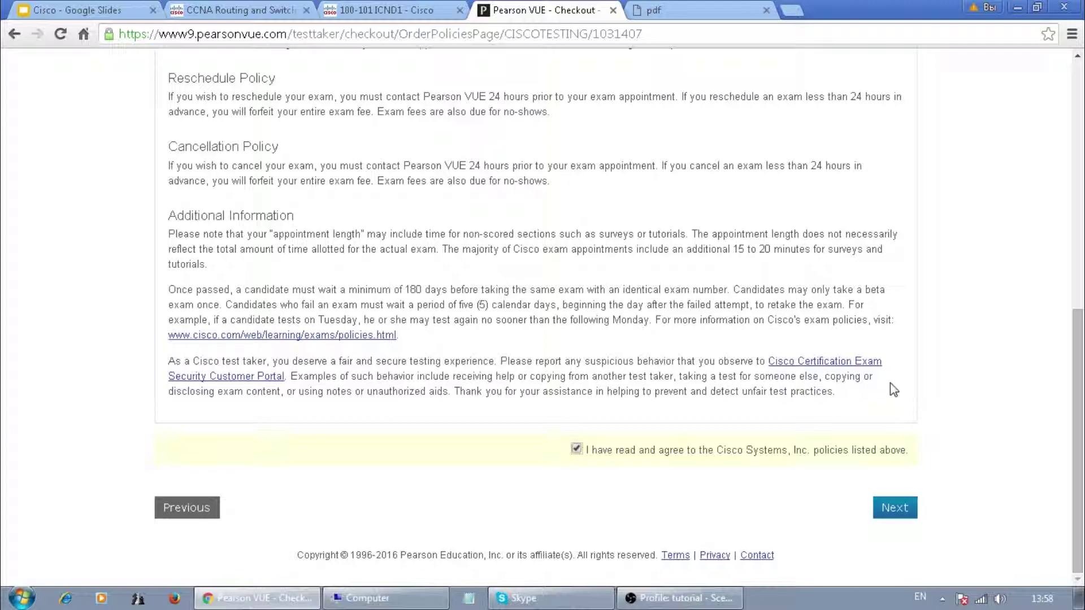
- Continue to checkout Step 3, Enter Payment, showing the USD 150.00 order total
scroll(924, 389, "up", 2)
scroll(923, 389, "up", 4)
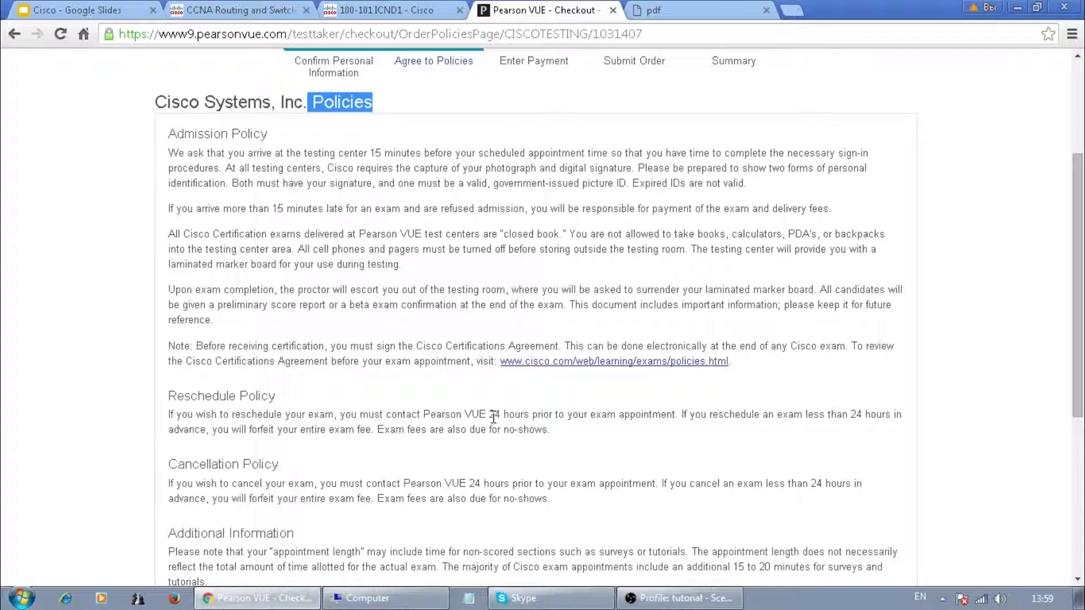
scroll(512, 407, "down", 5)
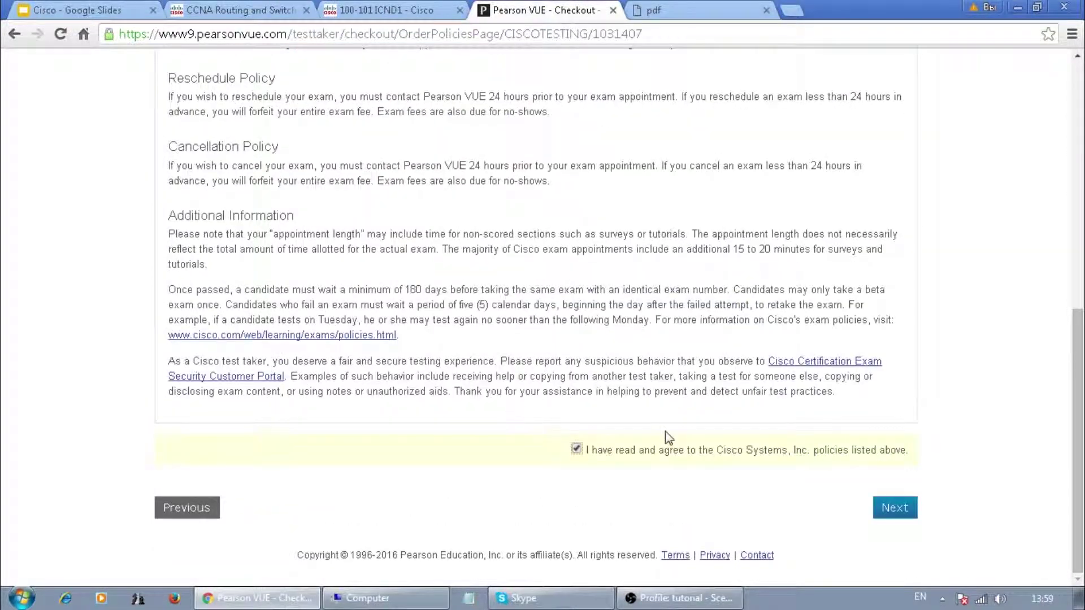
left_click(893, 507)
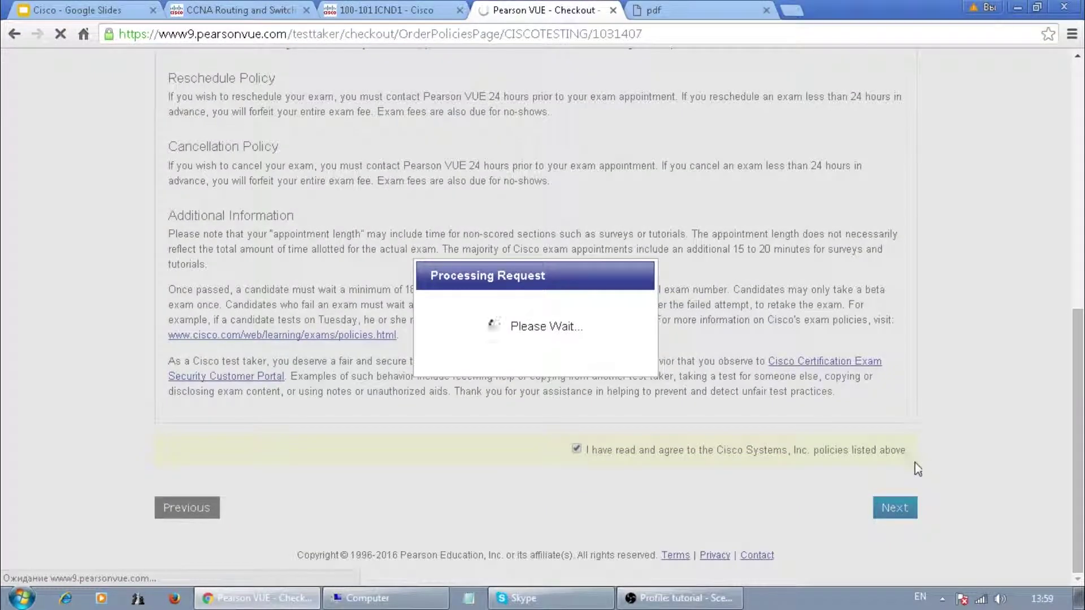
scroll(915, 445, "down", 3)
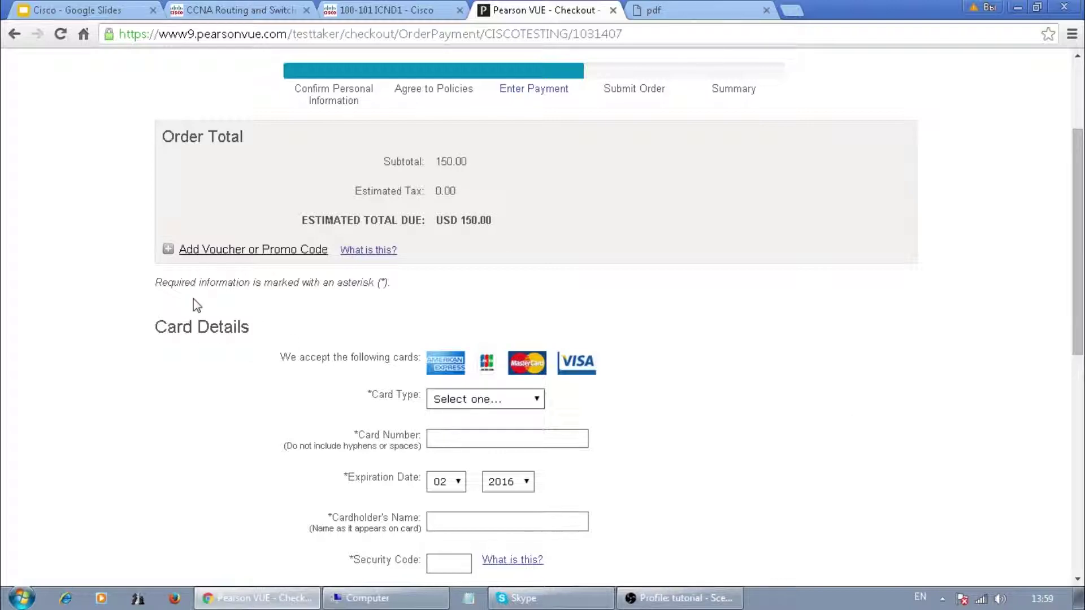
- Review the empty Card Details and Billing Address sections, then return to the Cisco presentation
scroll(236, 336, "down", 7)
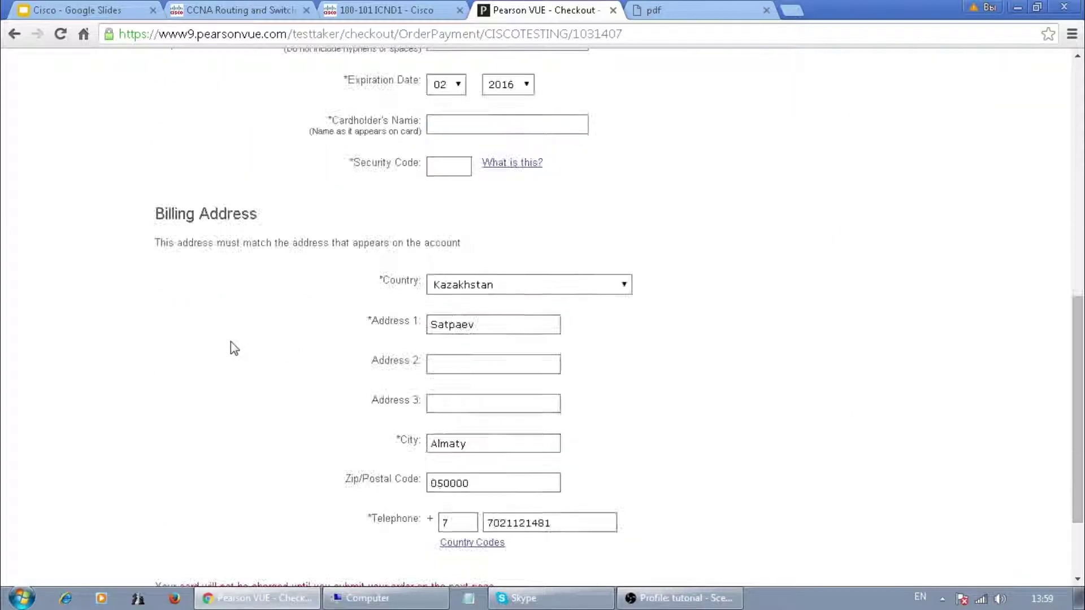
scroll(233, 349, "up", 6)
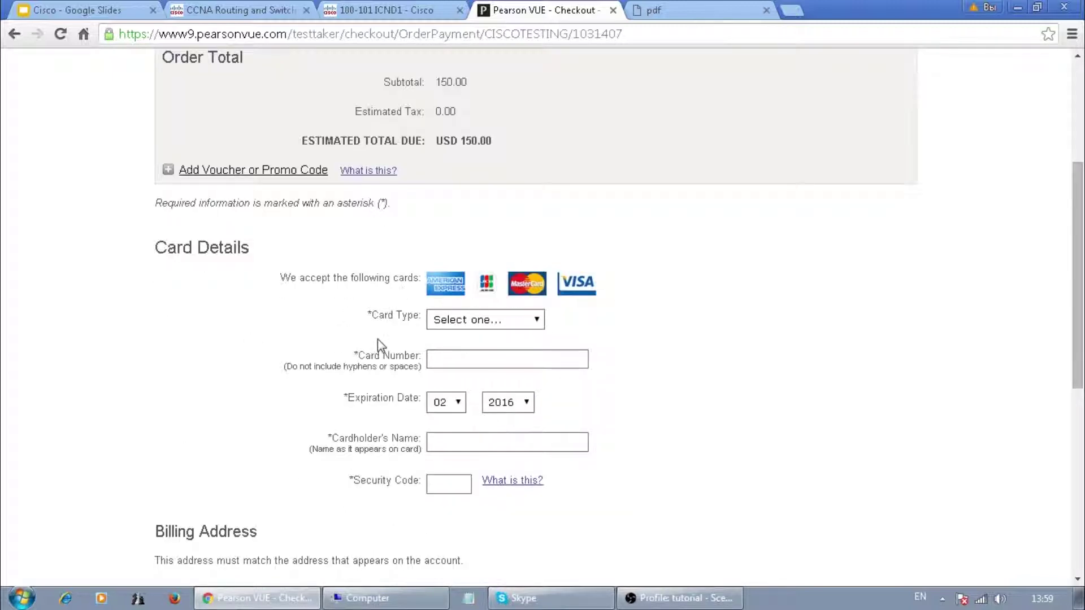
scroll(738, 350, "down", 8)
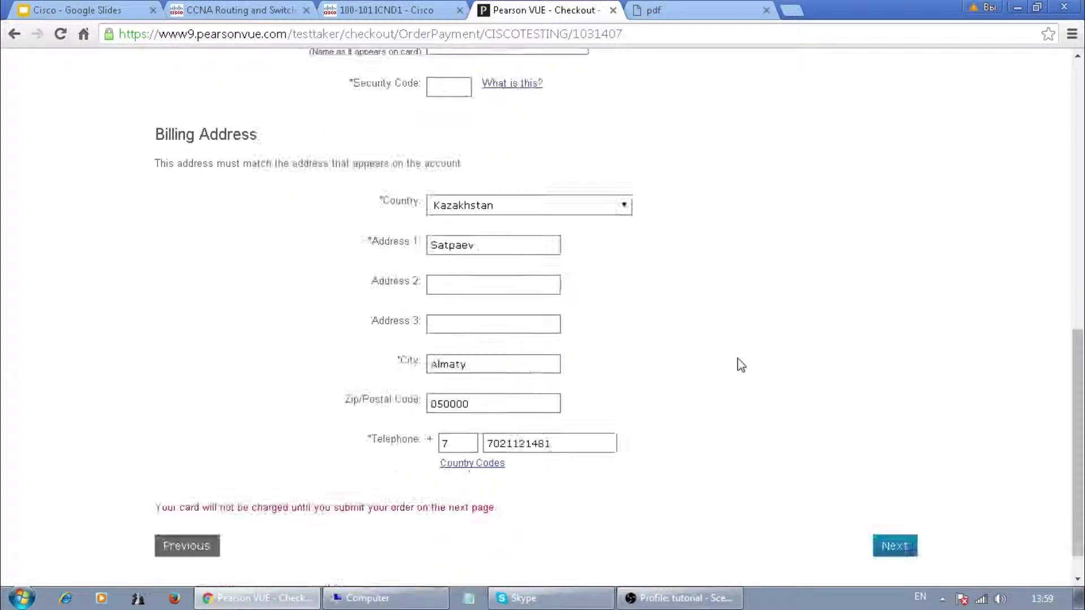
scroll(799, 382, "up", 10)
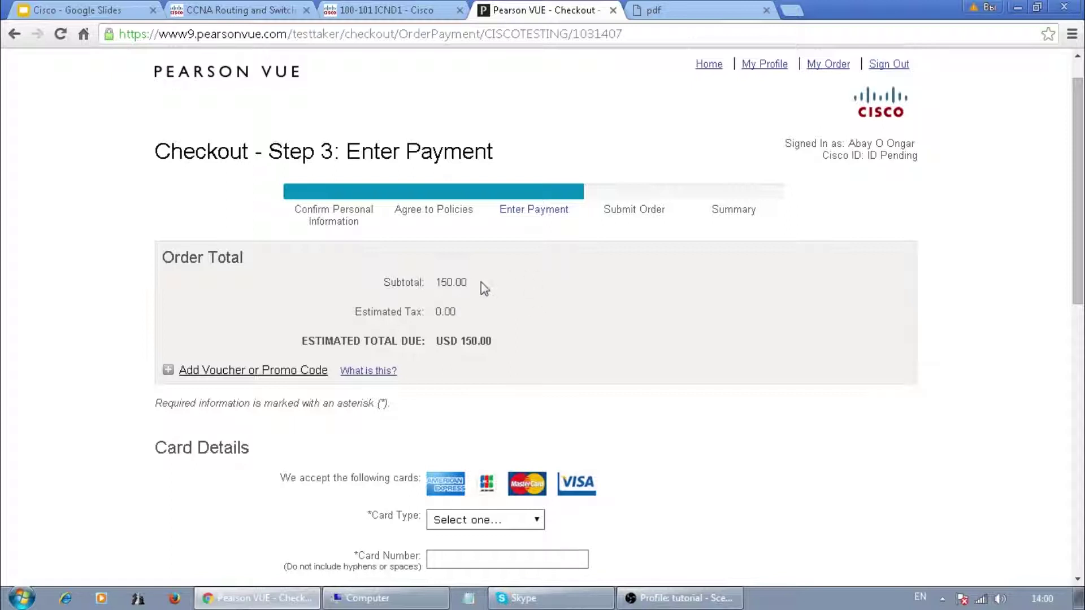
left_click(85, 10)
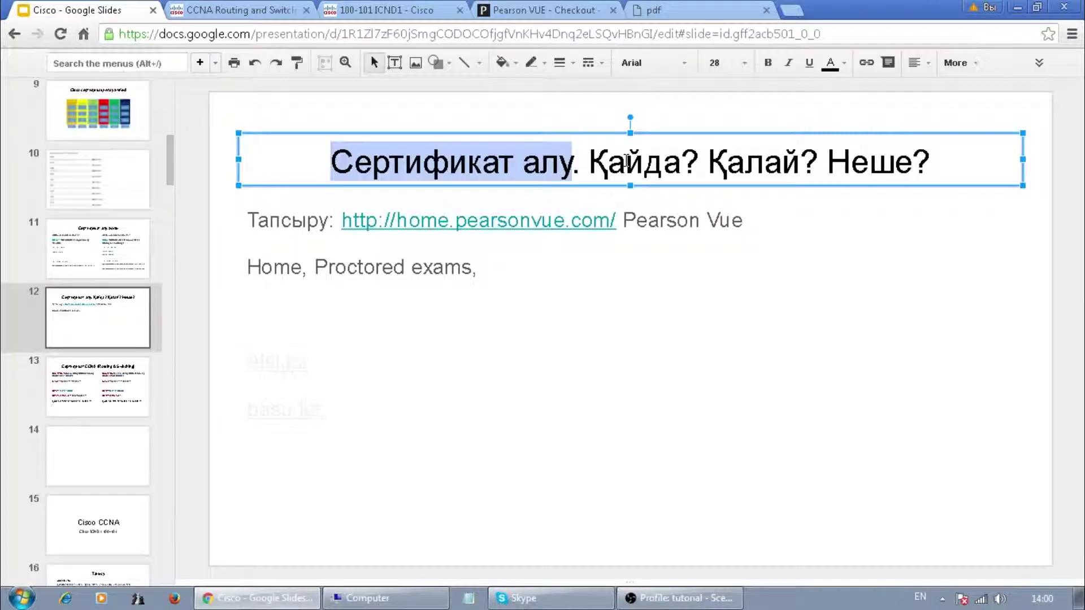
- Show slide 13, 'Сертификат CCNA (Routing & Switching)', with ICND1 and ICND2 prices
left_click(122, 404)
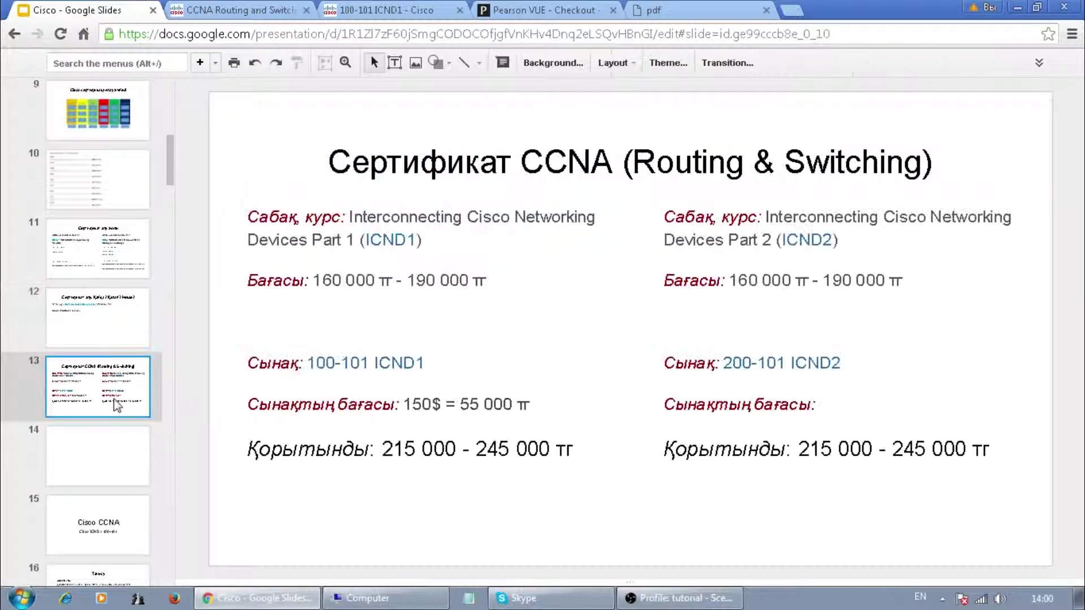